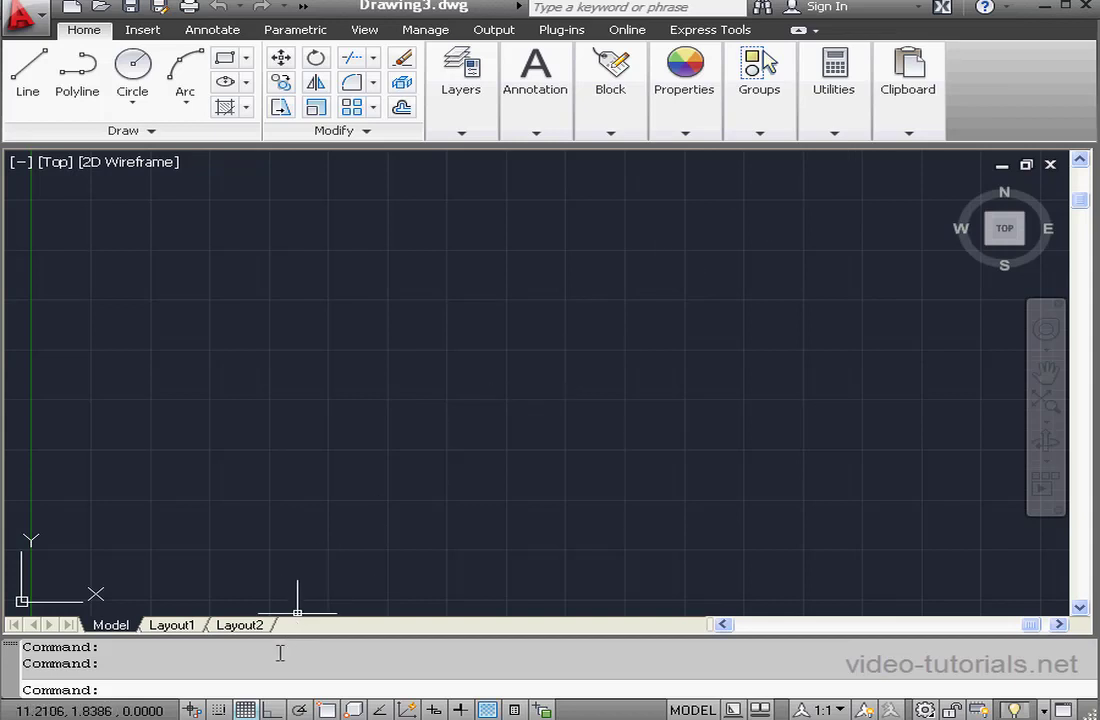
# Switch polar tracking on and off again, and turn the grid display off and back on.
pyautogui.click(300, 710)
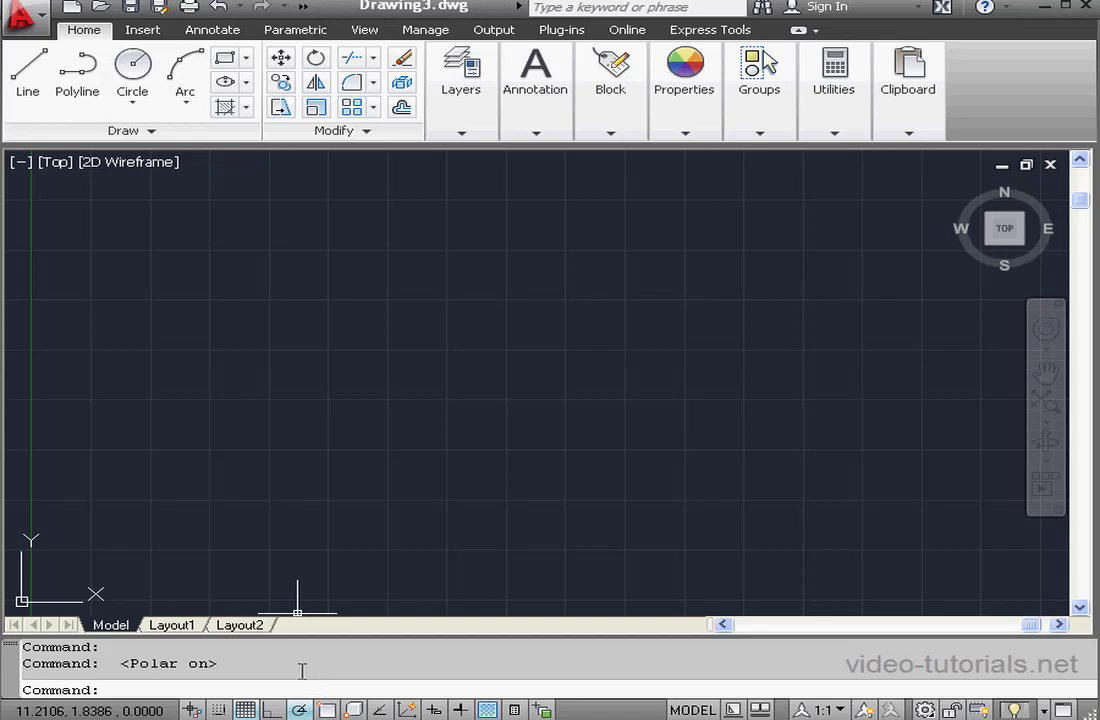
pyautogui.click(300, 710)
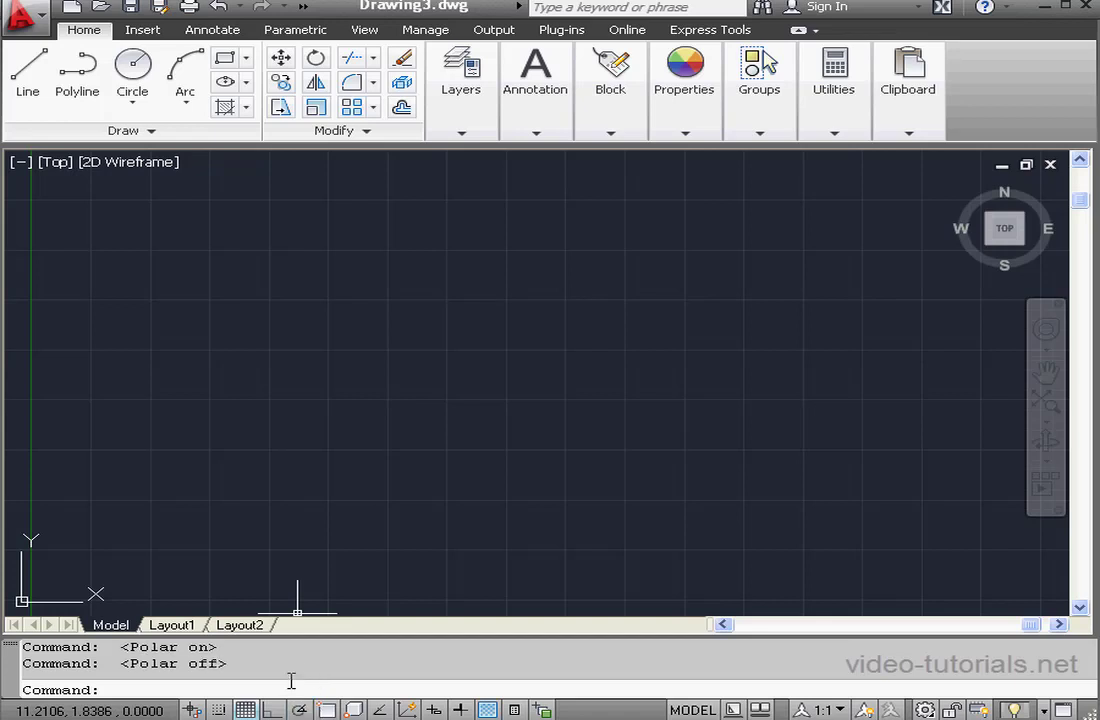
pyautogui.click(246, 710)
pyautogui.click(246, 710)
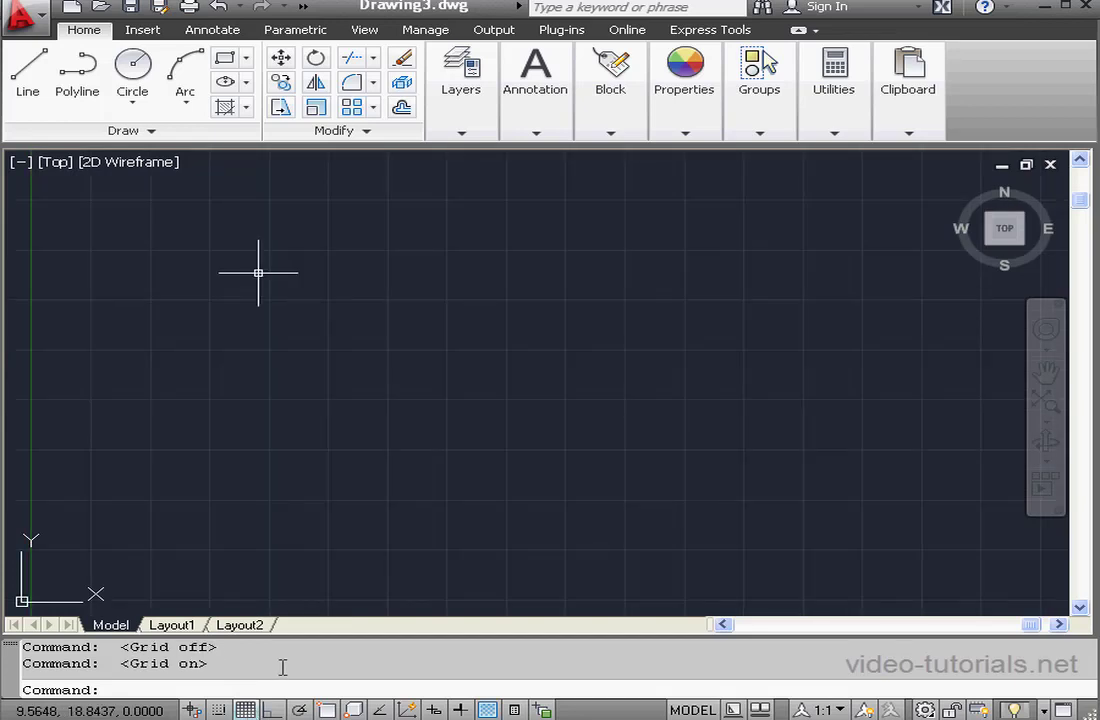
# Draw three connected lines starting at 10,10 and passing through 20,10 and 20,5 to 10,5.
pyautogui.click(22, 88)
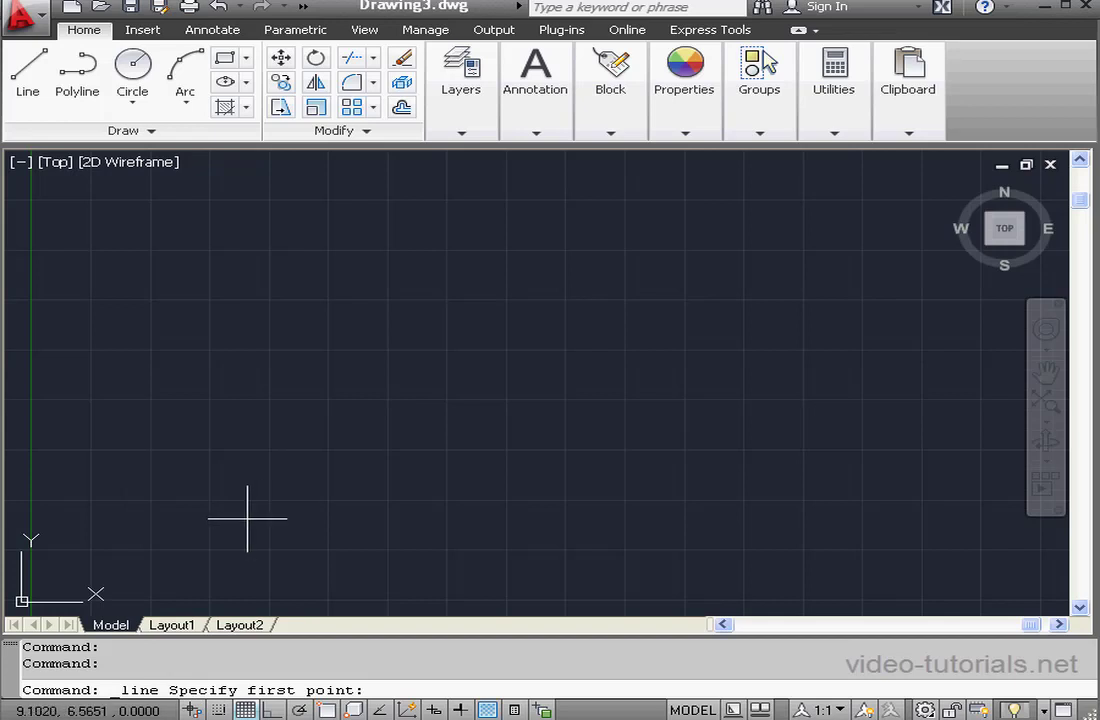
pyautogui.write('0,10')
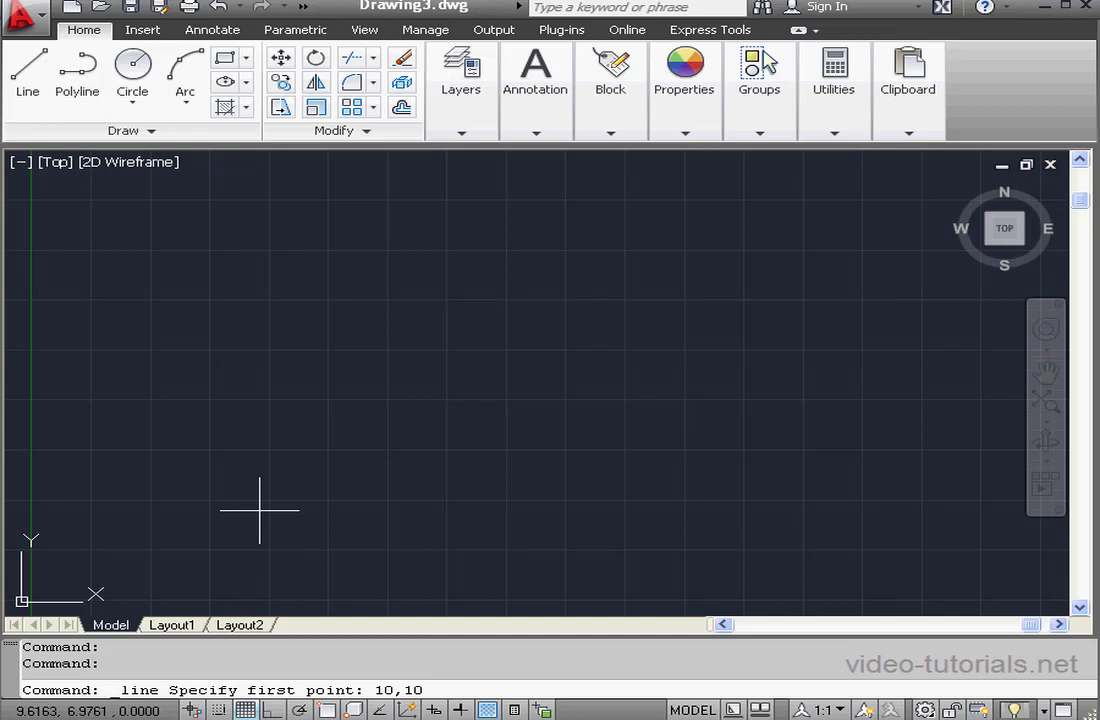
pyautogui.press('Return')
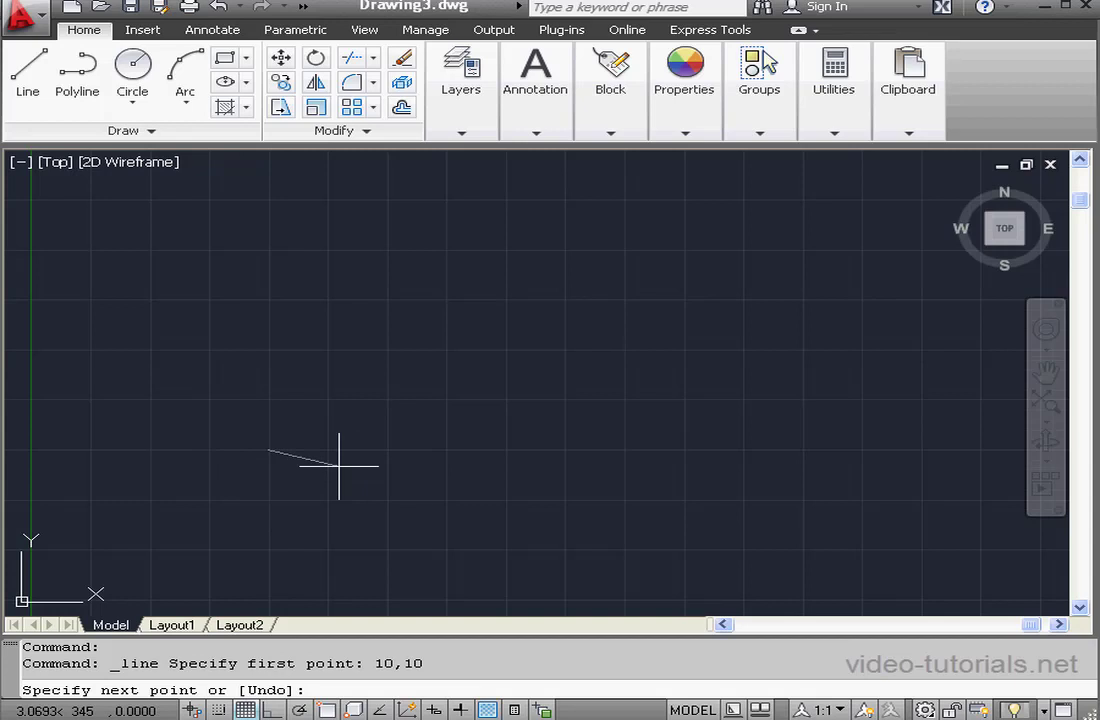
pyautogui.write('20,10')
pyautogui.press('Return')
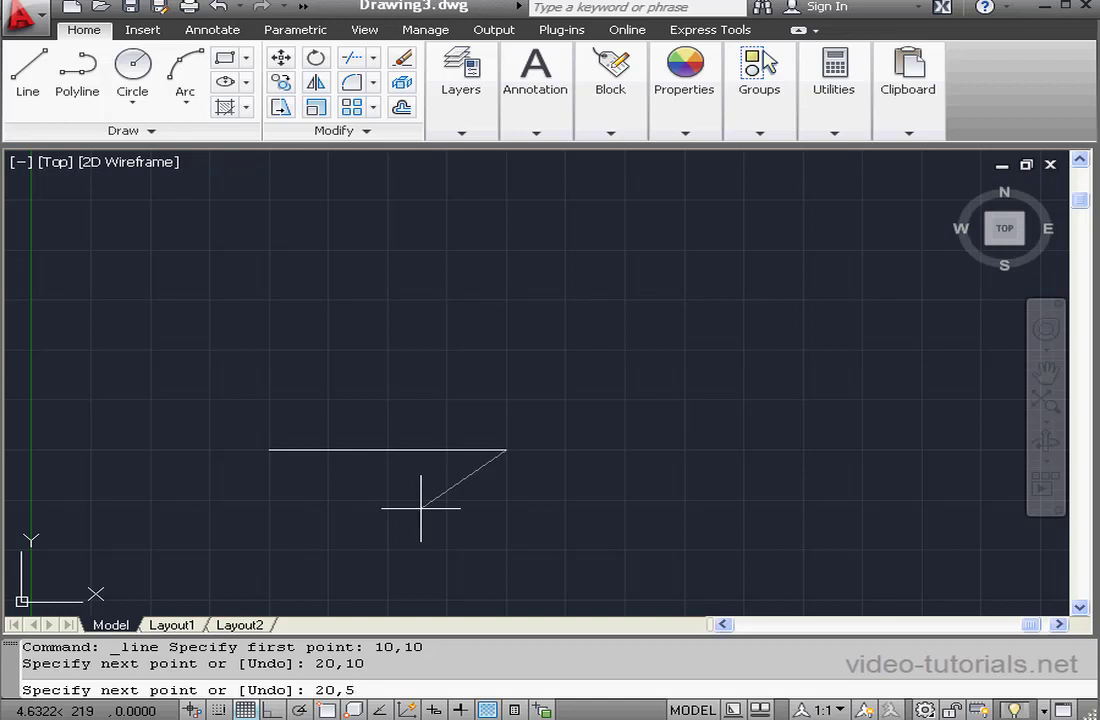
pyautogui.press('Return')
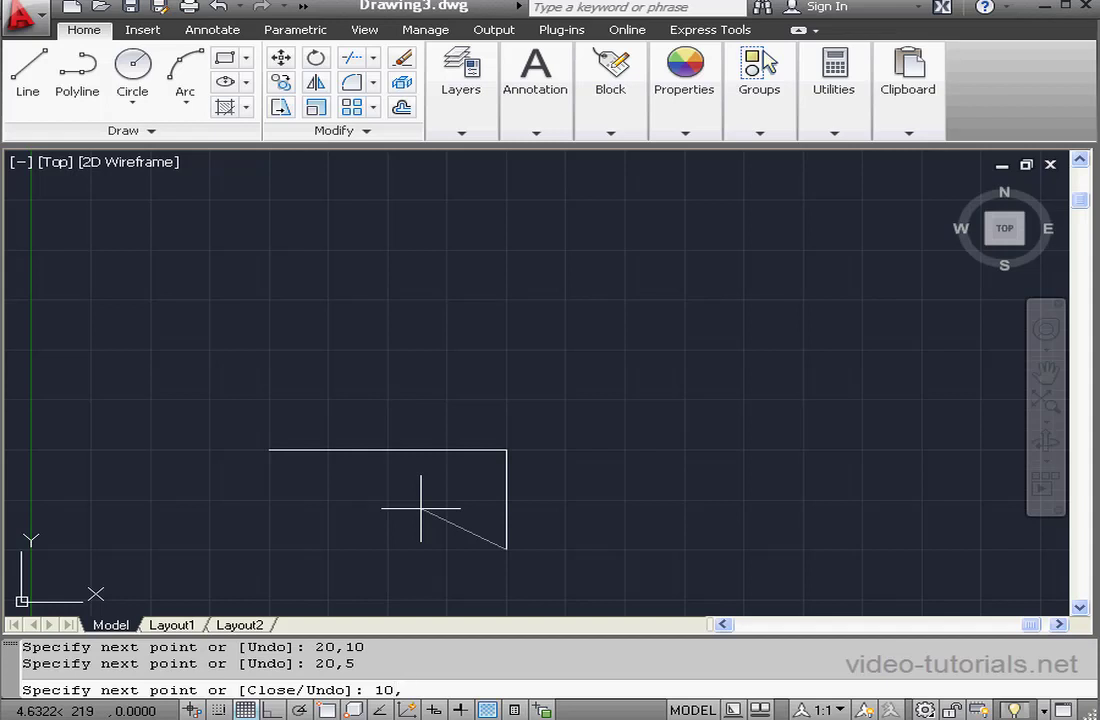
pyautogui.press('Return')
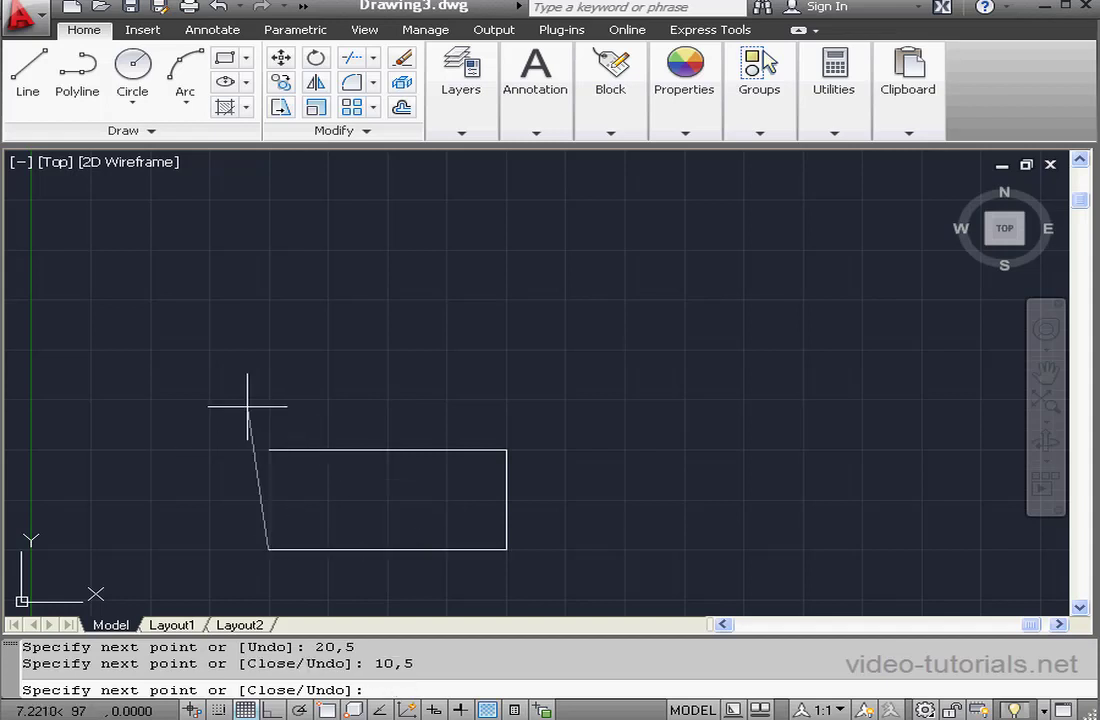
# Complete the rectangle by reusing the recent coordinate 10,10 as the next point, and end the Line command.
pyautogui.rightClick(207, 365)
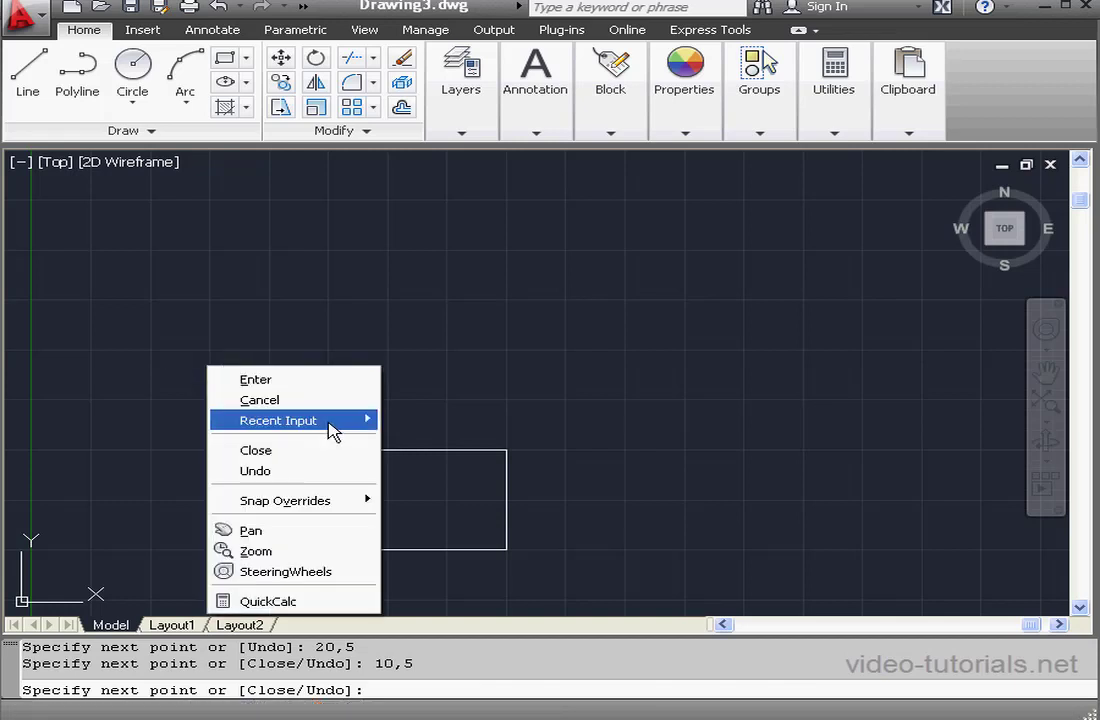
pyautogui.moveTo(330, 424)
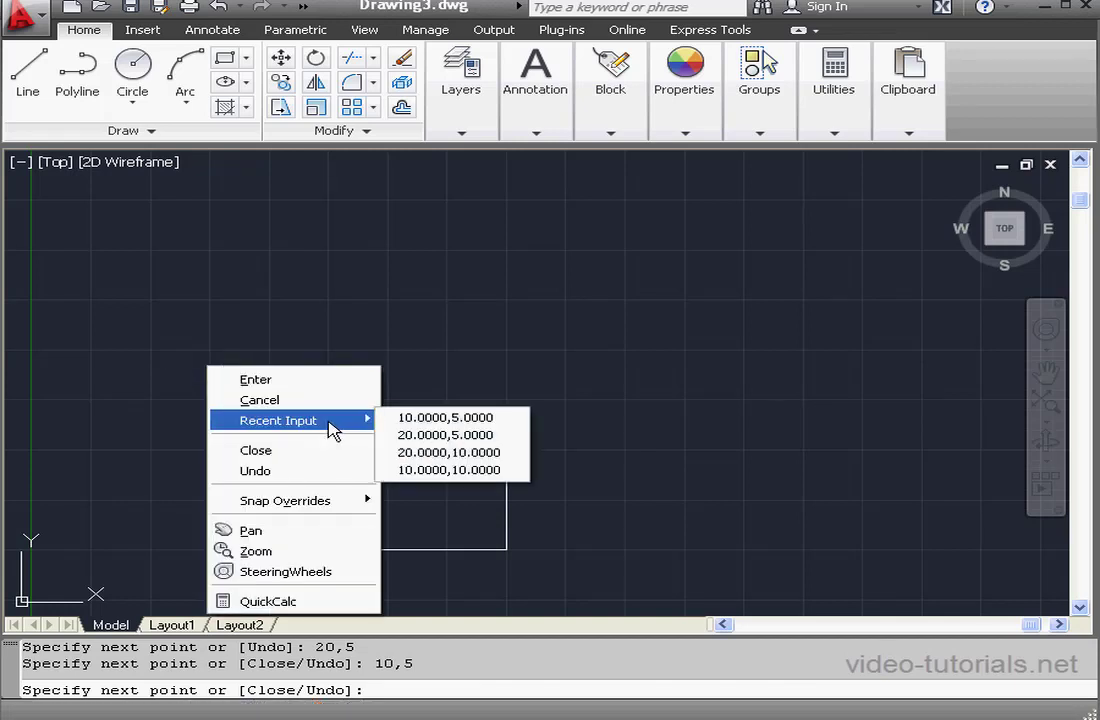
pyautogui.click(461, 470)
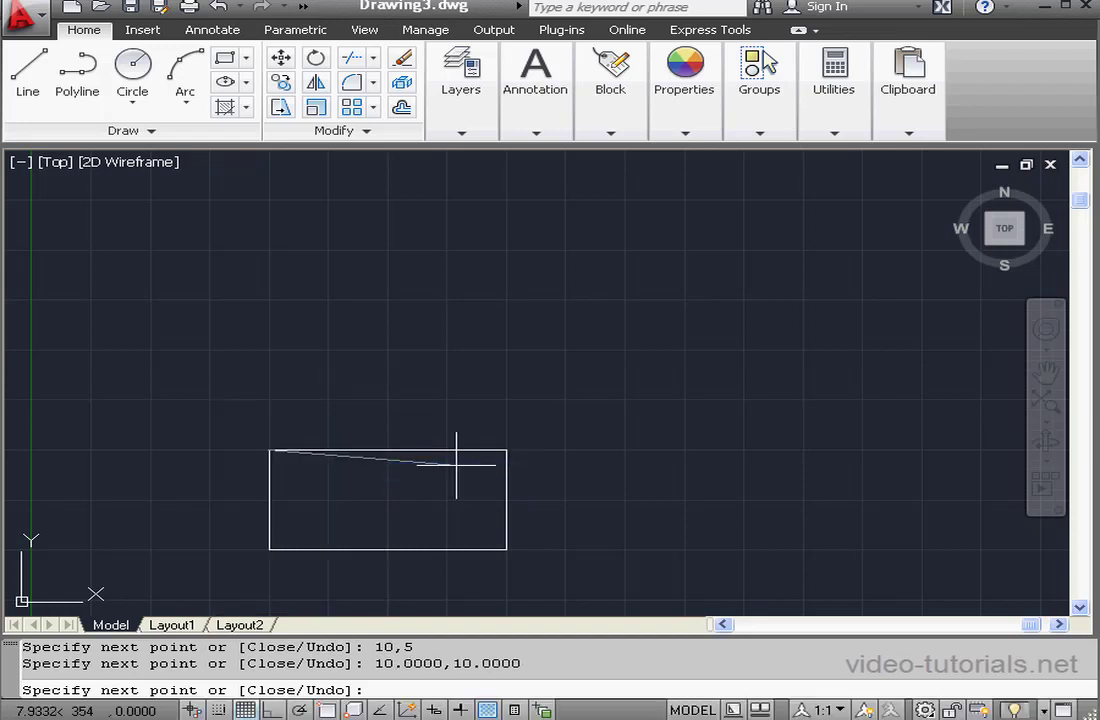
pyautogui.rightClick(356, 373)
pyautogui.click(428, 386)
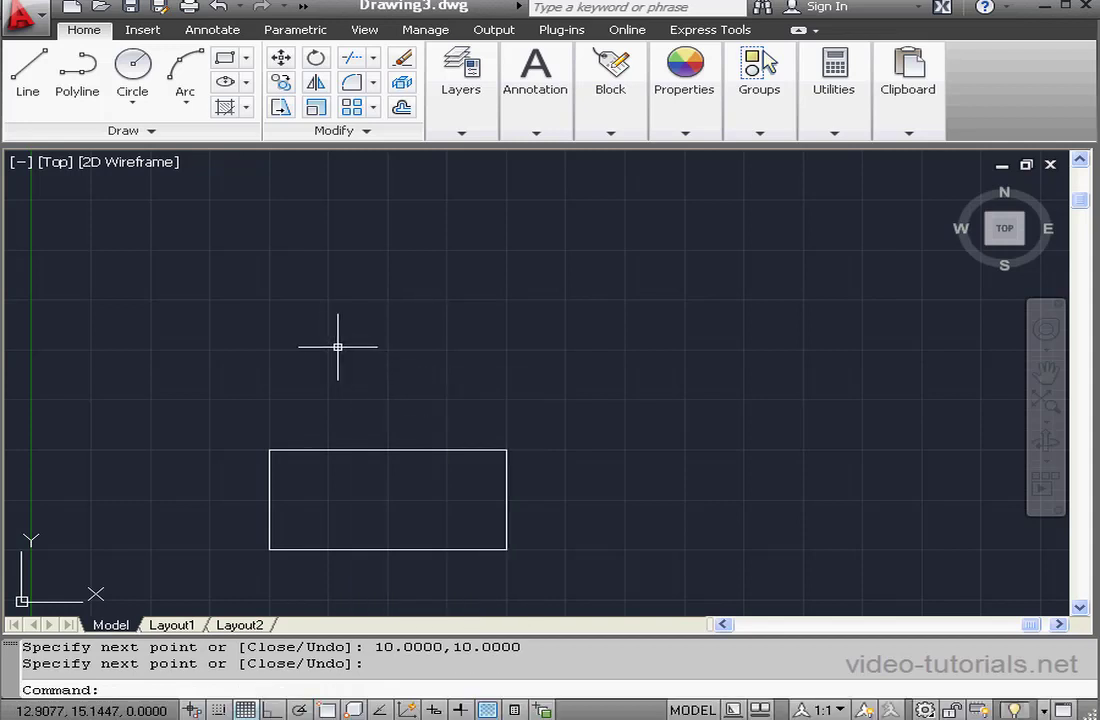
# Repeat the Line command and draw a freehand zigzag of six connected segments above the rectangle.
pyautogui.rightClick(234, 239)
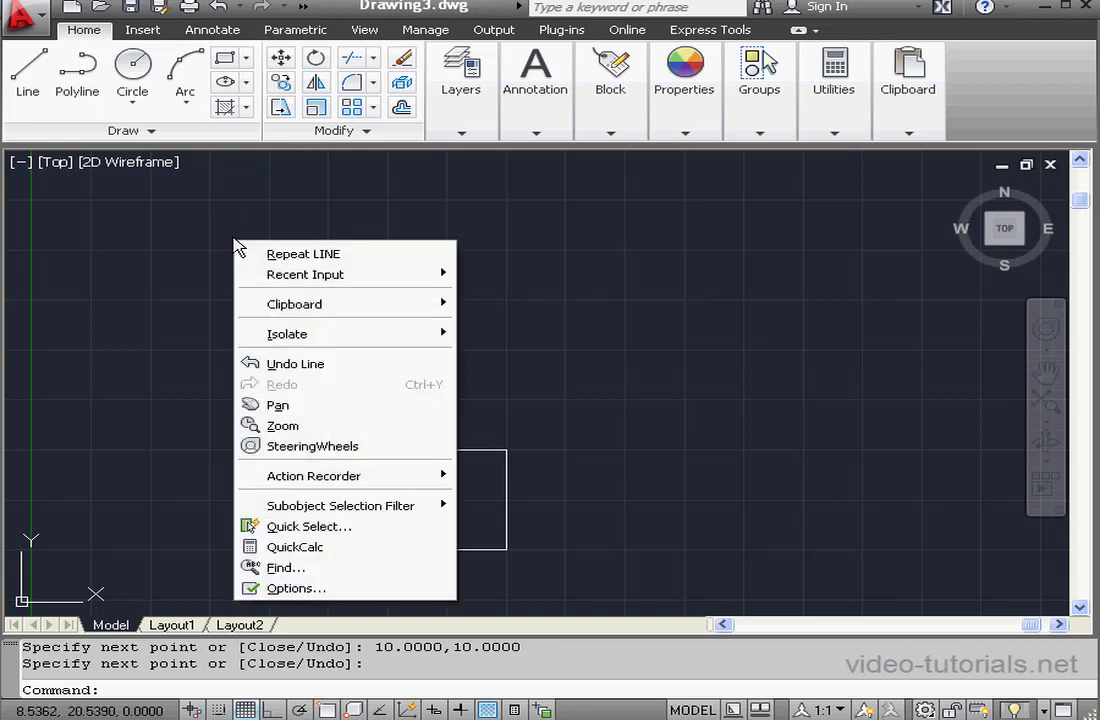
pyautogui.click(249, 251)
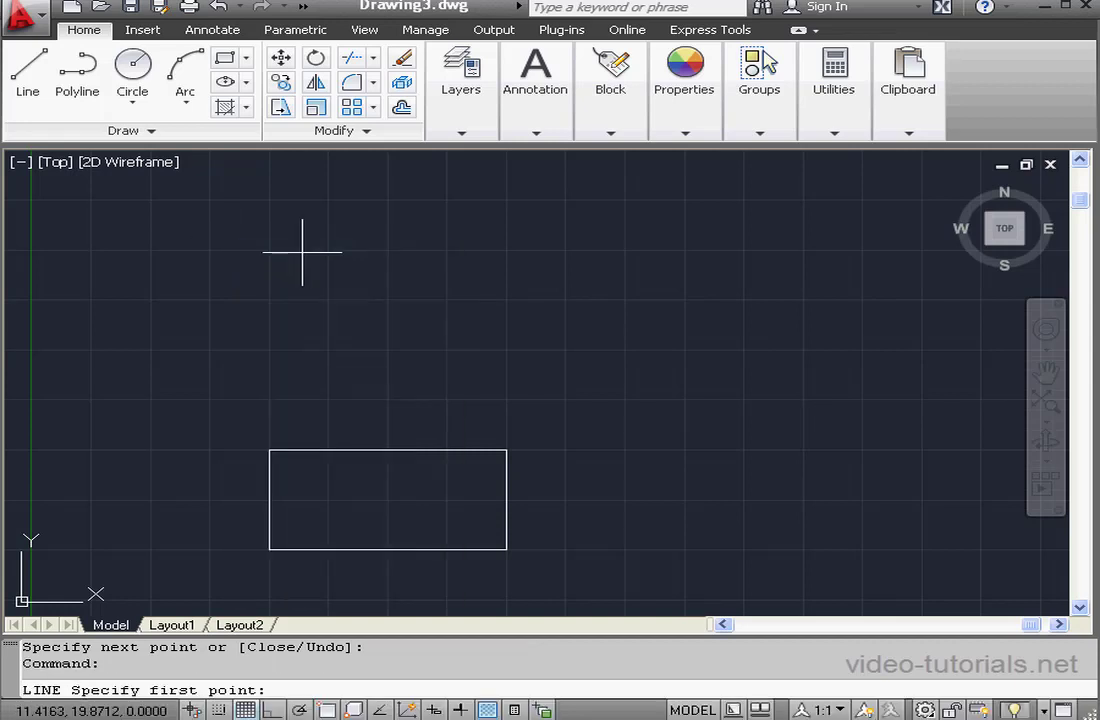
pyautogui.click(201, 289)
pyautogui.click(313, 232)
pyautogui.click(385, 297)
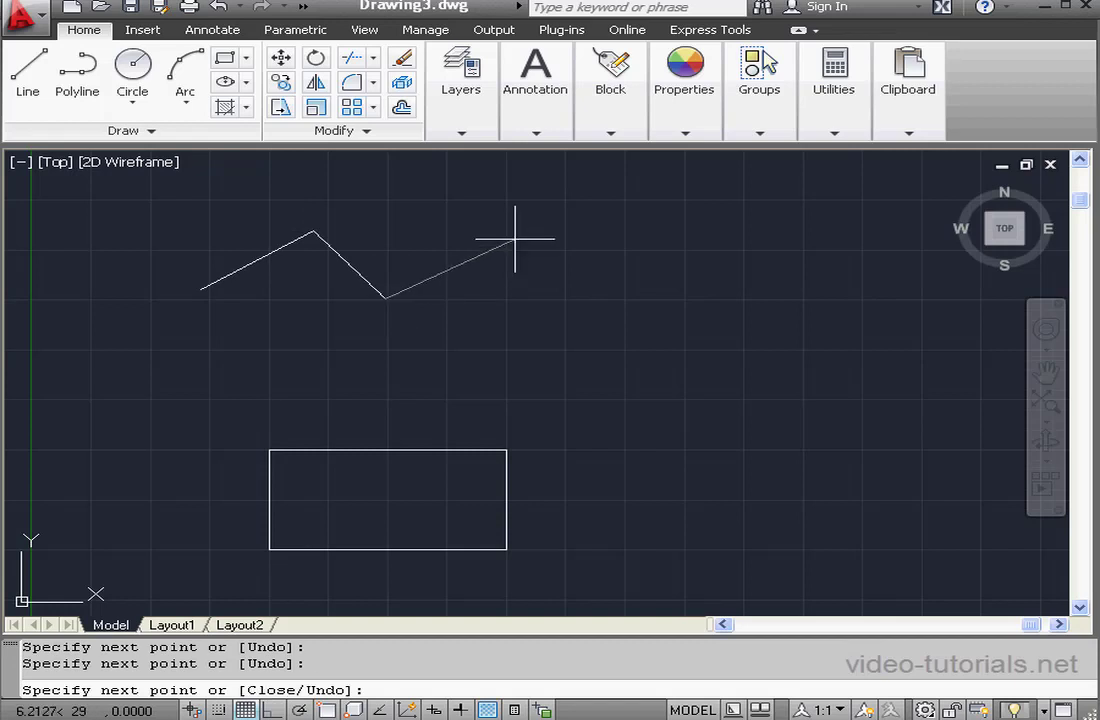
pyautogui.click(515, 239)
pyautogui.click(607, 305)
pyautogui.click(735, 281)
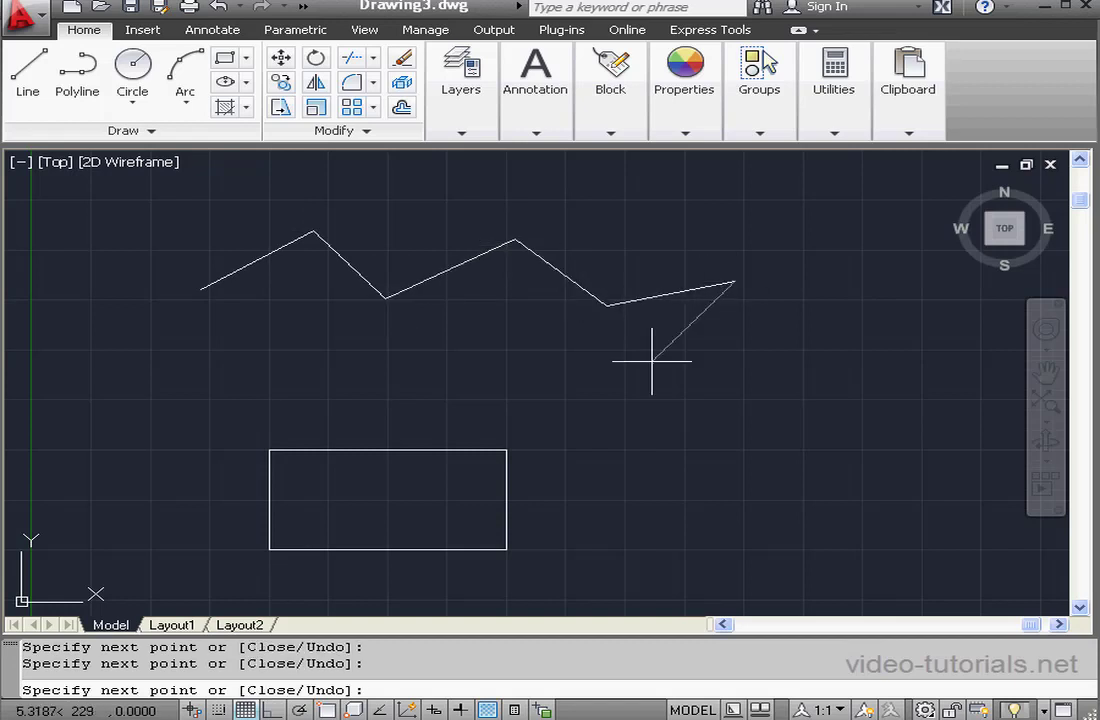
pyautogui.click(563, 383)
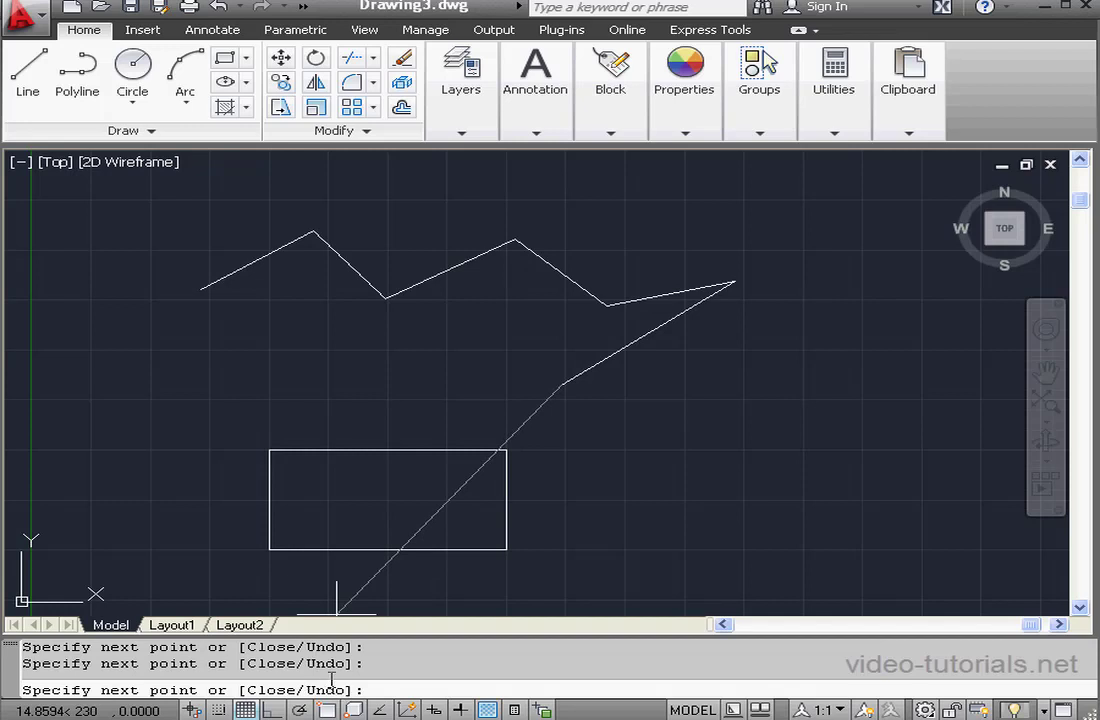
# Undo the last three zigzag segments within the Line command and close the remaining chain back to its start point.
pyautogui.rightClick(521, 396)
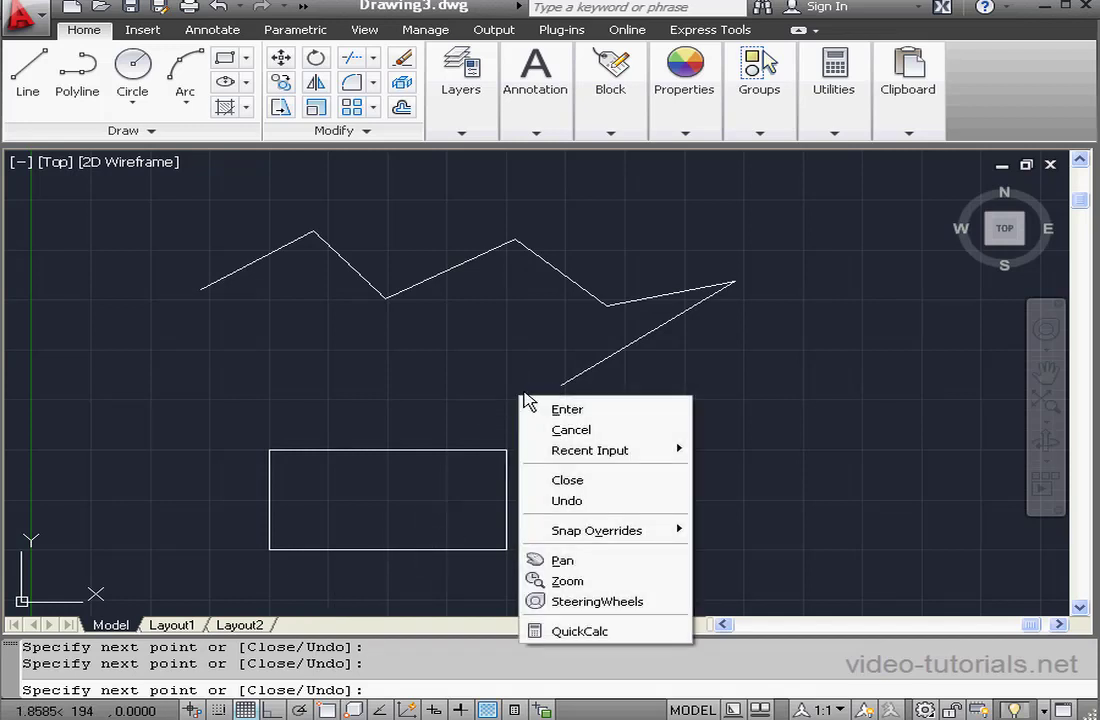
pyautogui.click(580, 501)
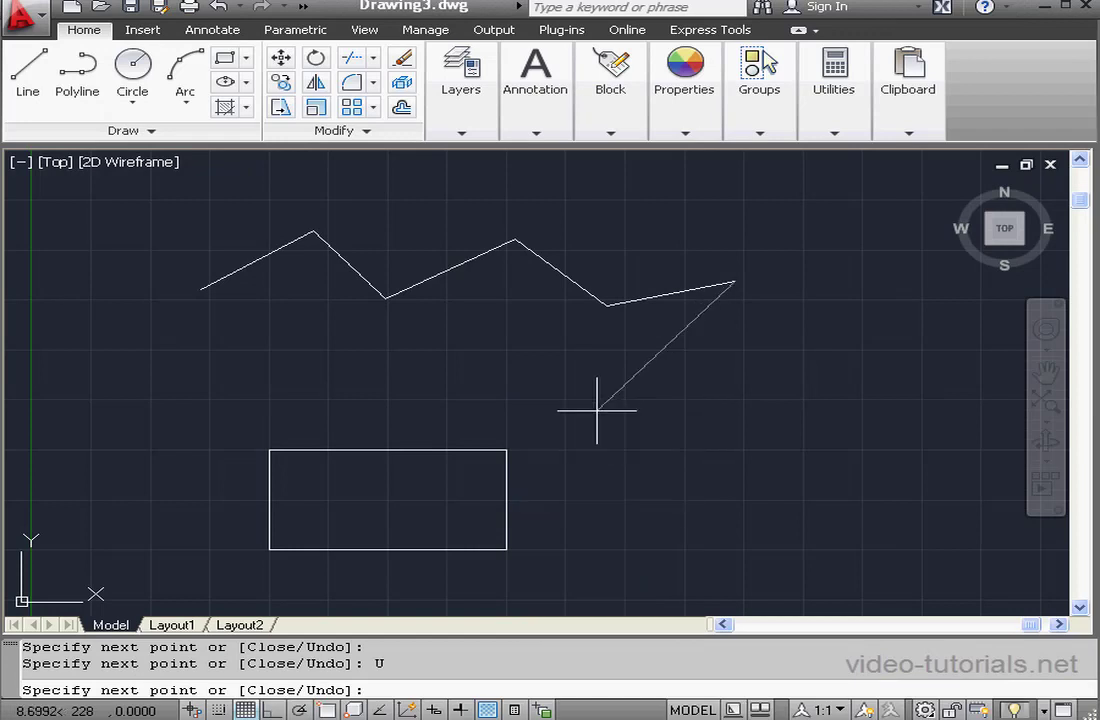
pyautogui.rightClick(599, 386)
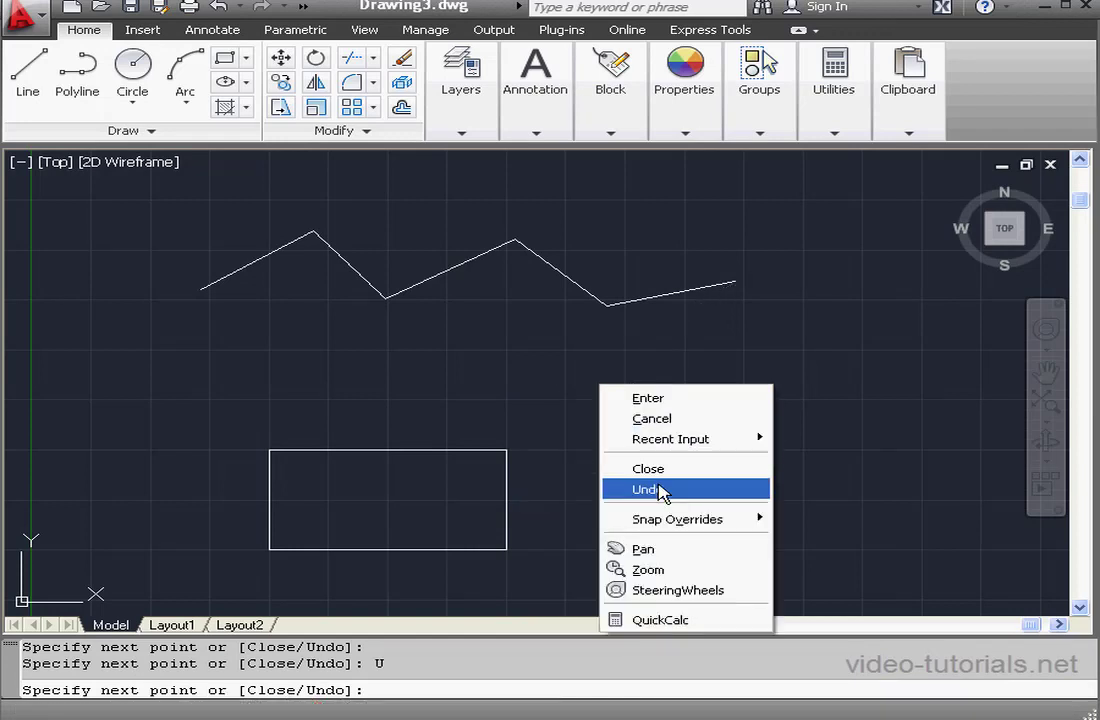
pyautogui.click(660, 491)
pyautogui.rightClick(575, 360)
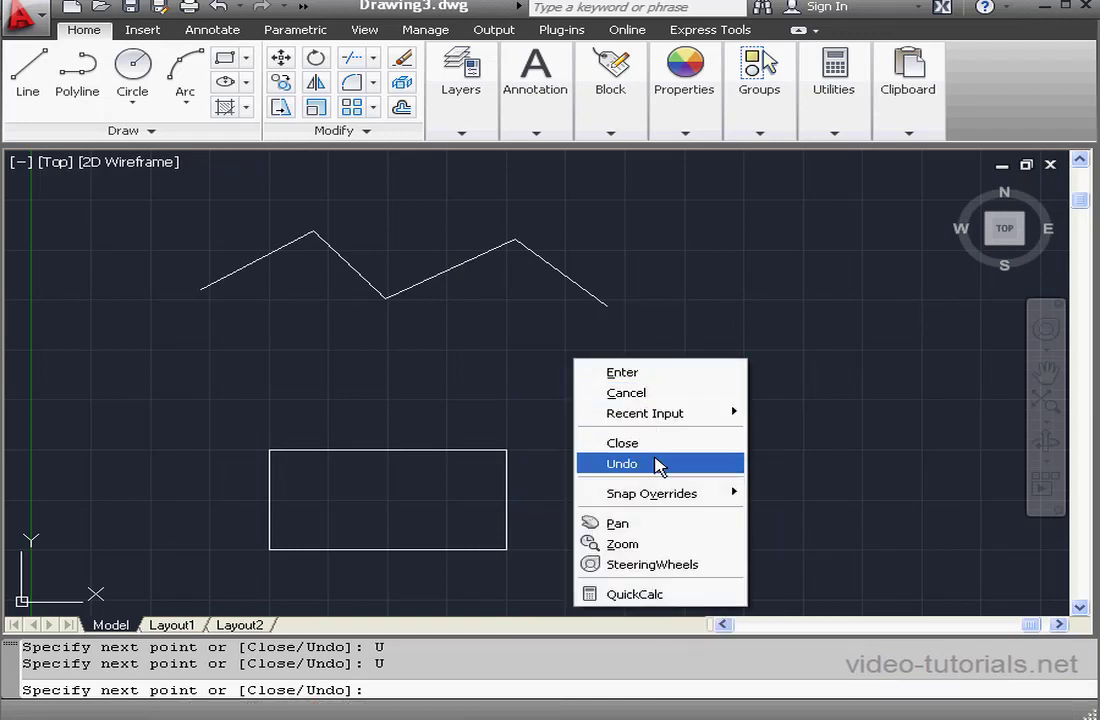
pyautogui.click(657, 462)
pyautogui.rightClick(530, 318)
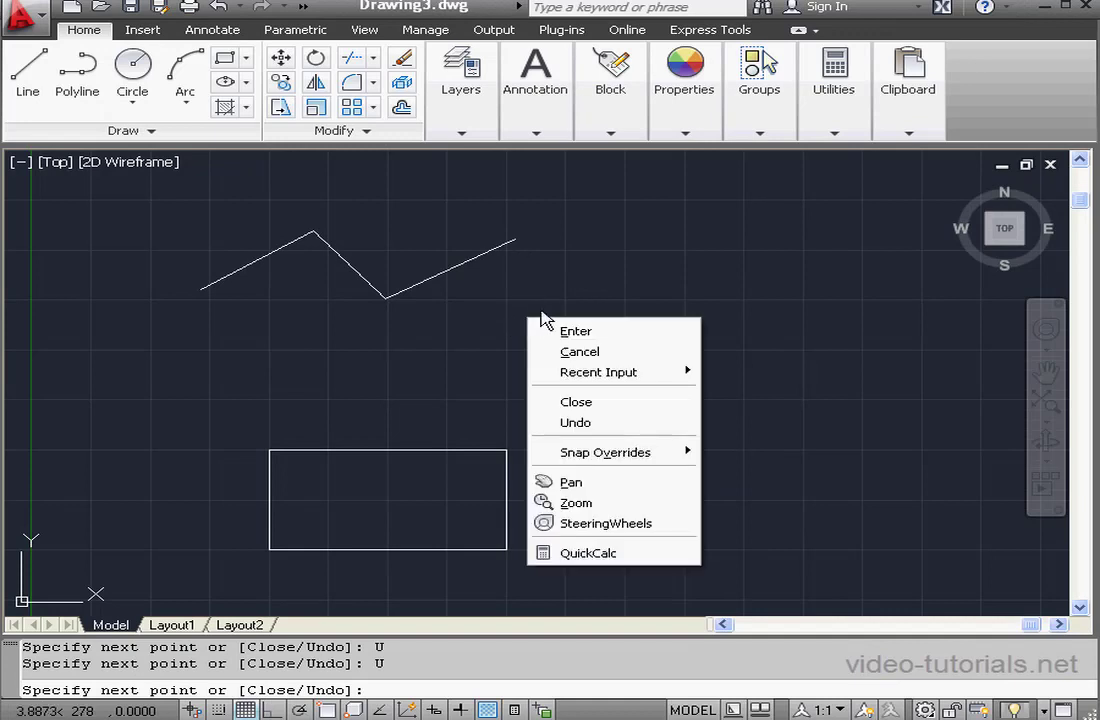
pyautogui.click(600, 401)
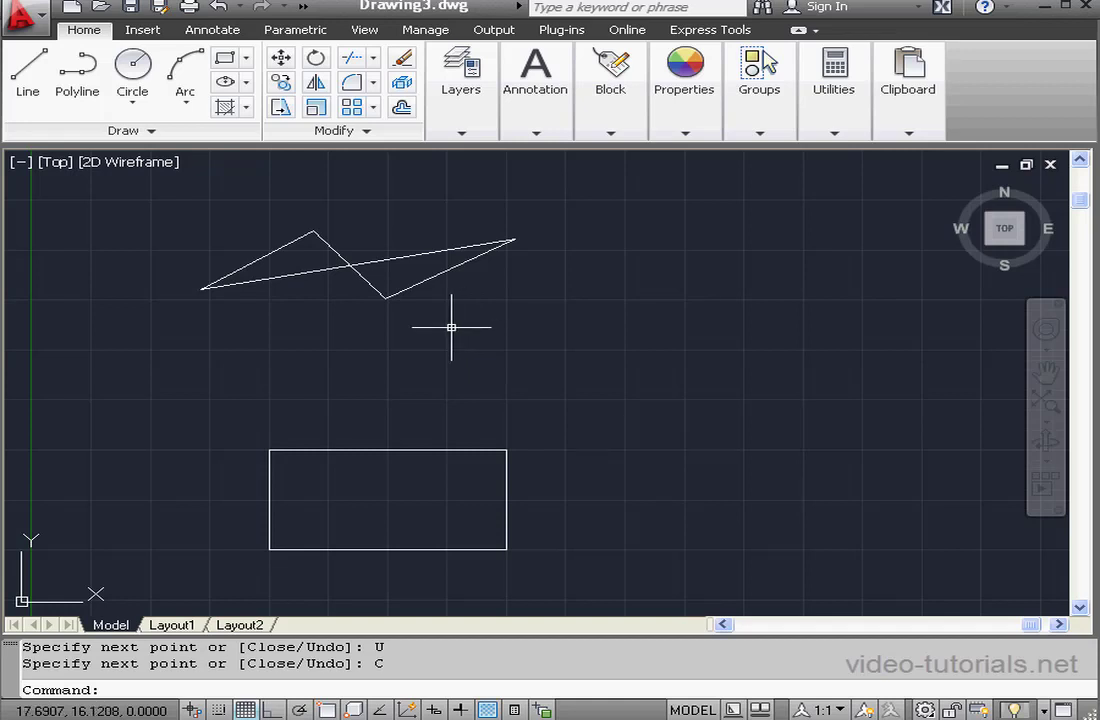
# Move the rectangle's top edge upward as a separate line, and undo that move.
pyautogui.click(429, 452)
pyautogui.moveTo(430, 449); pyautogui.dragTo(432, 368)
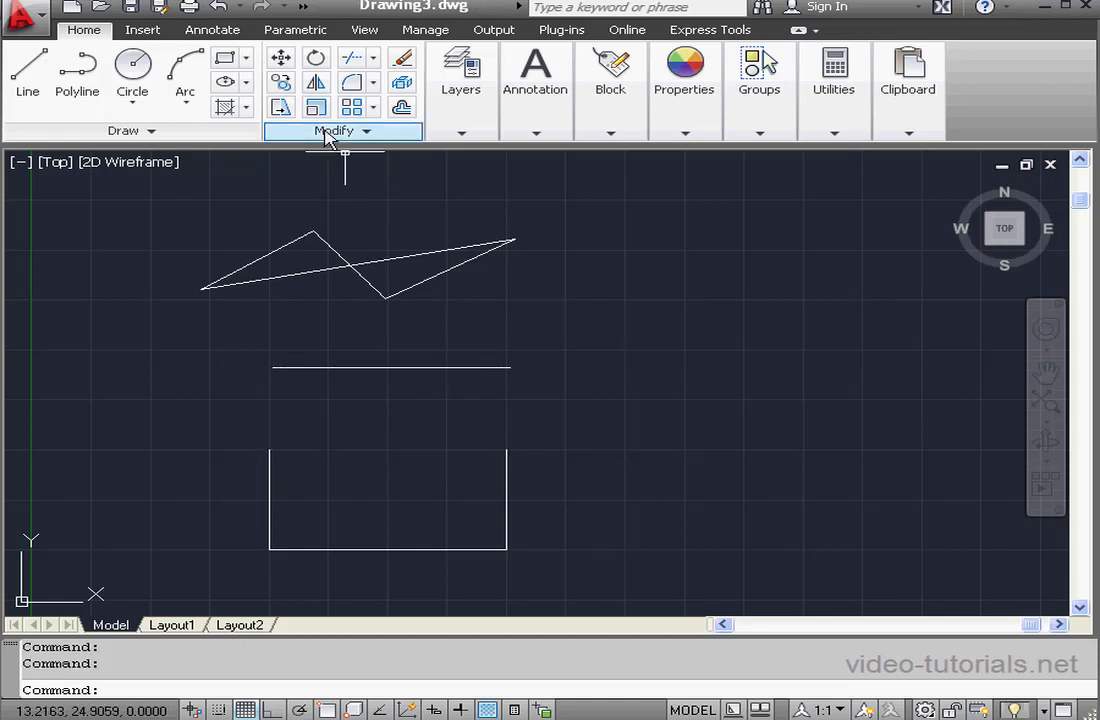
pyautogui.click(218, 8)
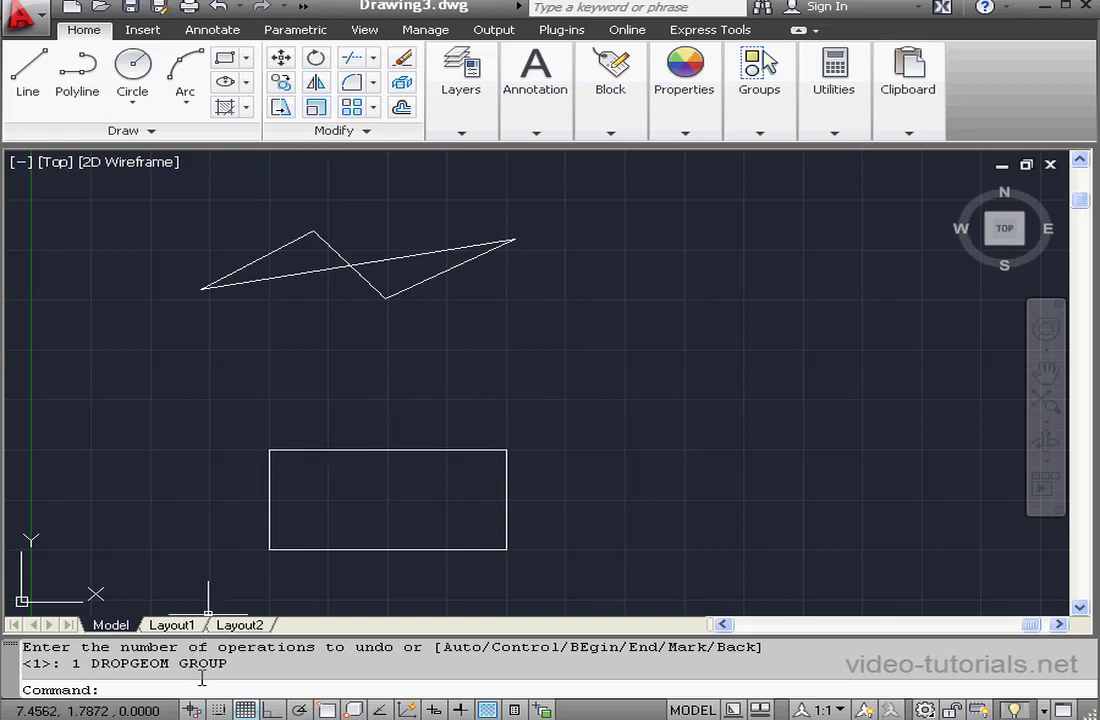
# Draw an open chain of three freely angled lines with lengths 10, 5 and 4, beginning to the right of the zigzag.
pyautogui.write('line')
pyautogui.press('Return')
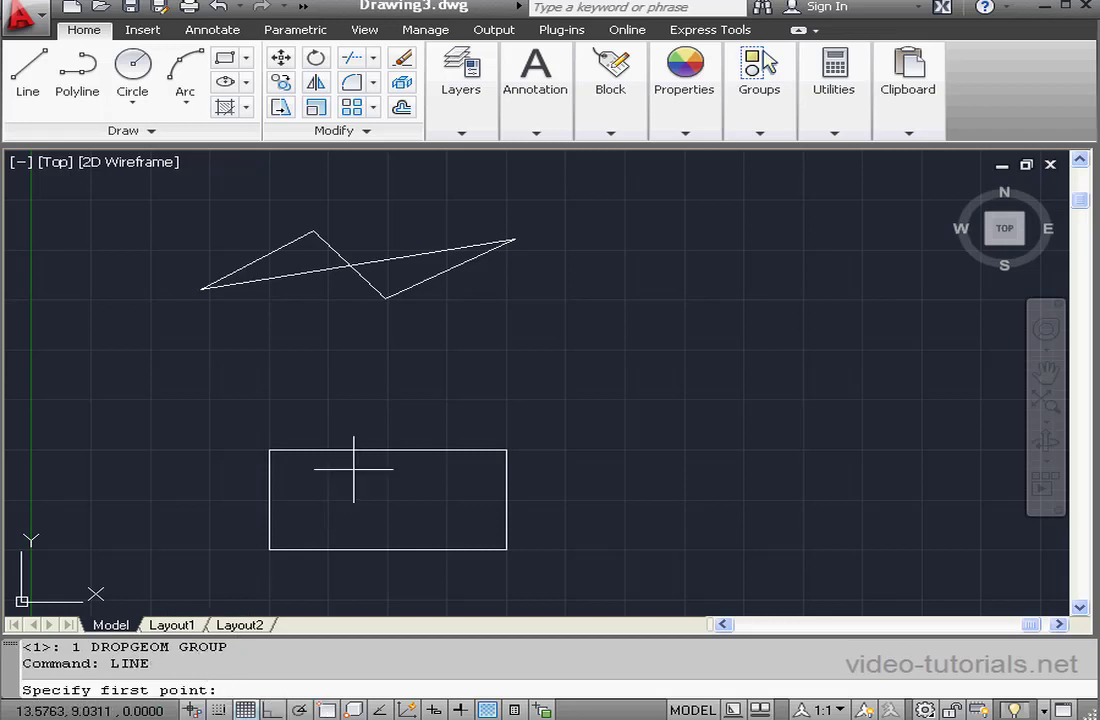
pyautogui.click(576, 289)
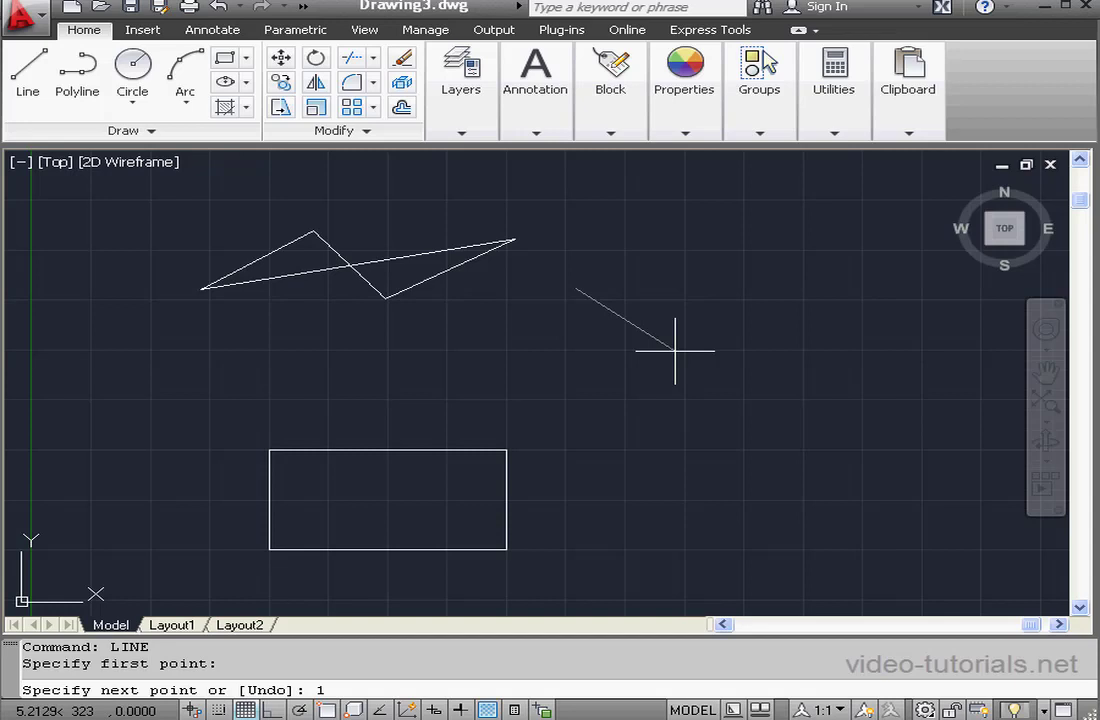
pyautogui.press('Return')
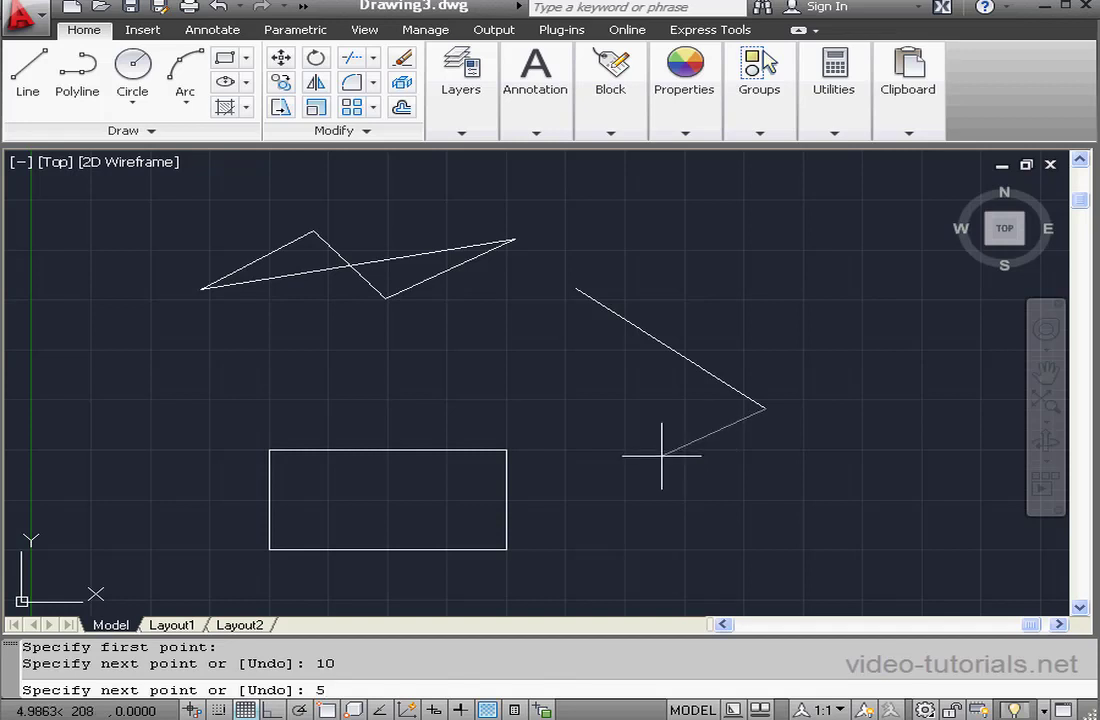
pyautogui.press('Return')
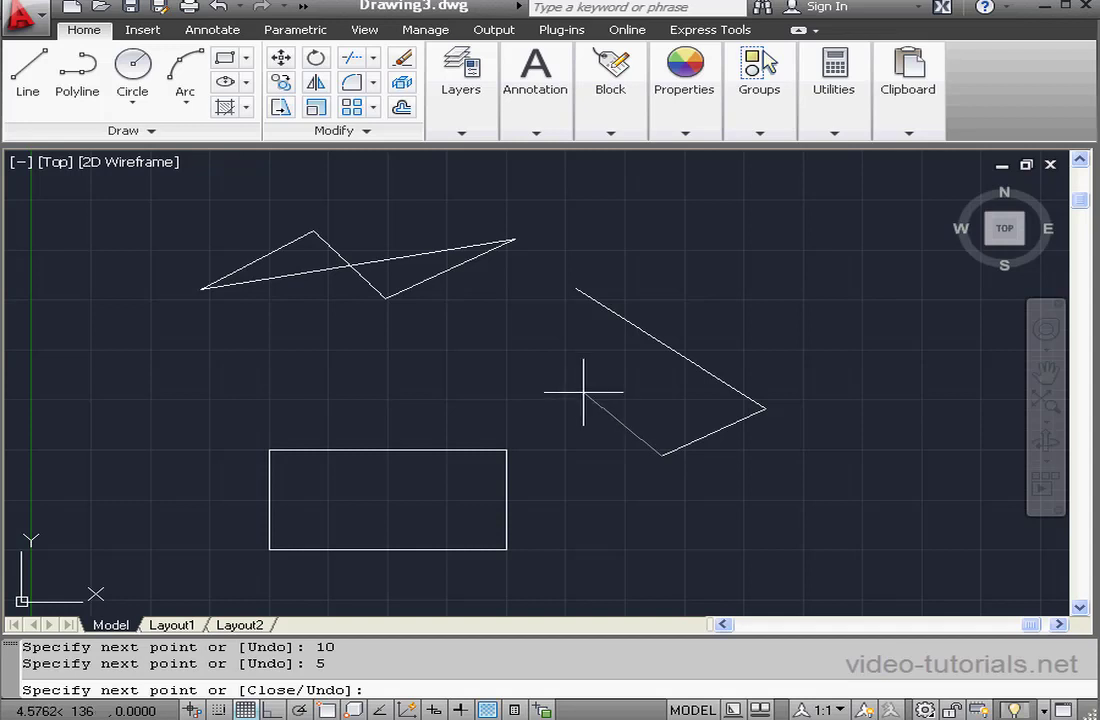
pyautogui.write('4')
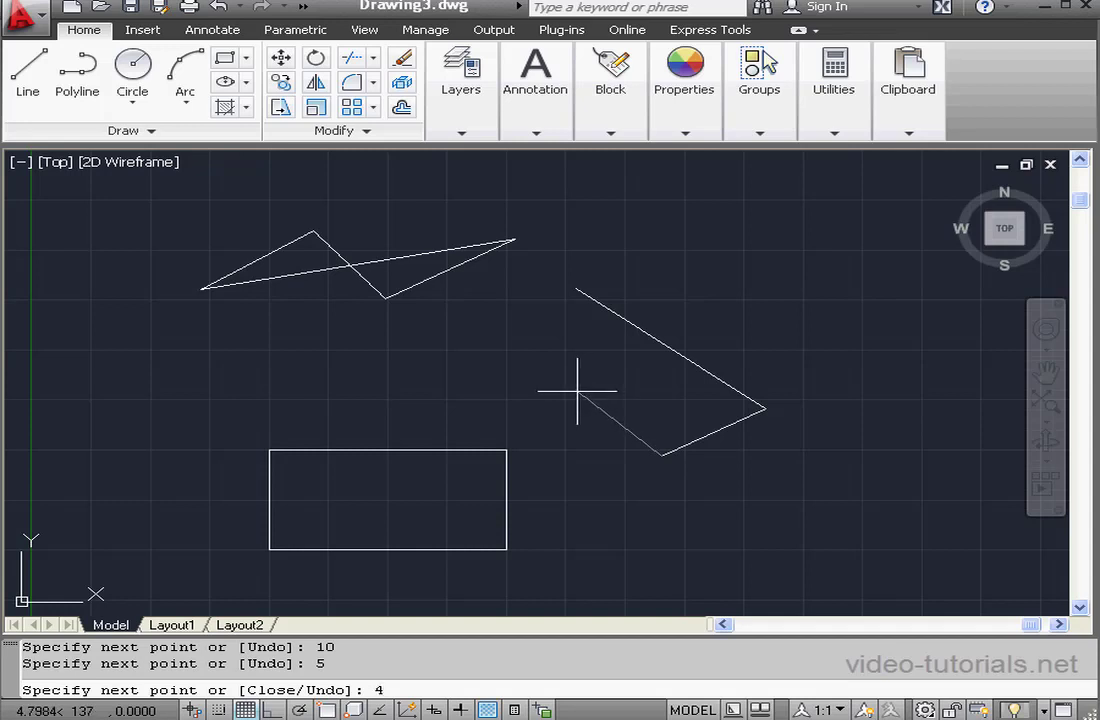
pyautogui.press('Return')
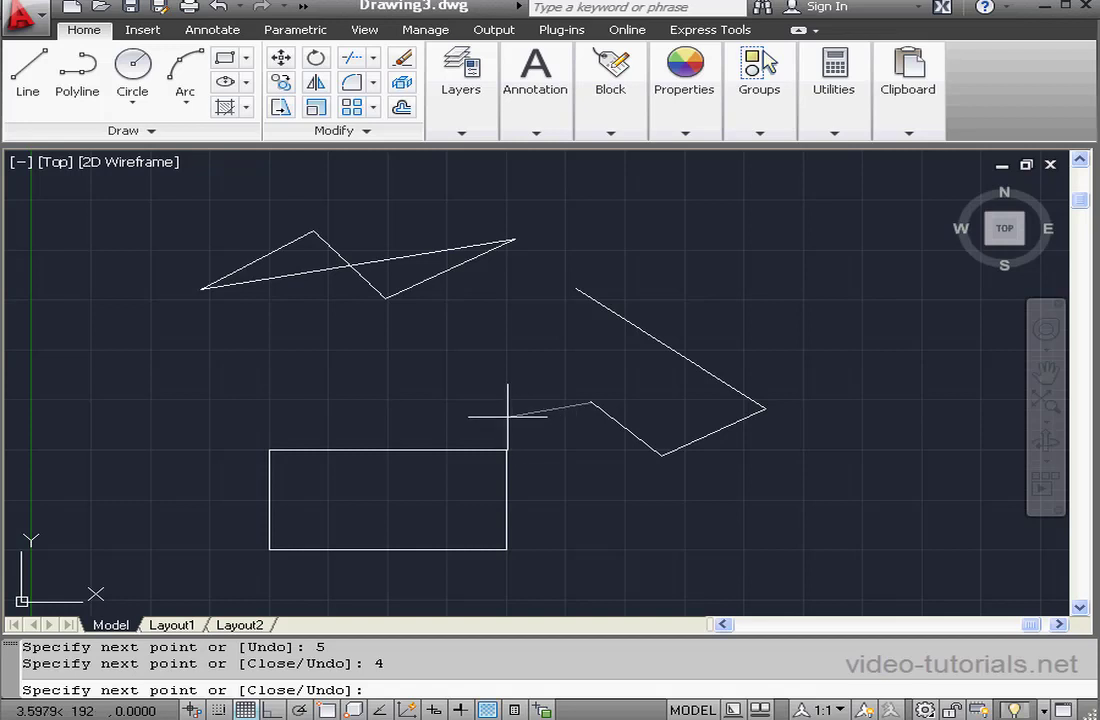
pyautogui.press('Escape')
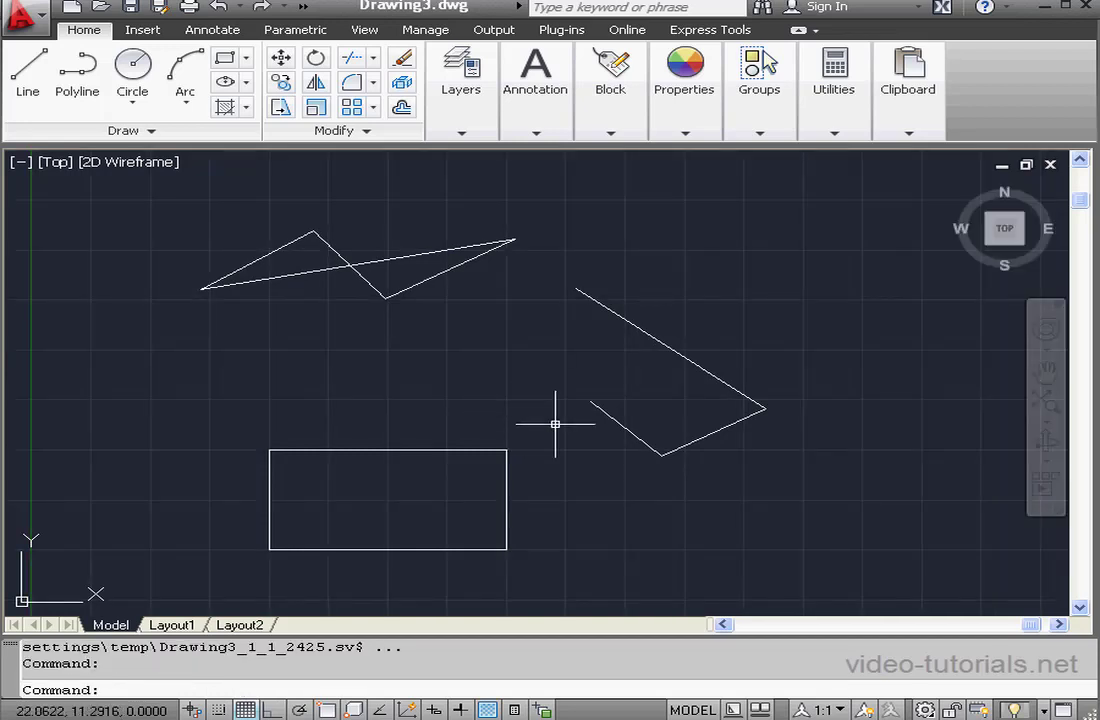
# Draw two connected lines from the open chain's last endpoint to rectangle corners 10,10 and 20,5, choosing both coordinates from recent input.
pyautogui.click(28, 75)
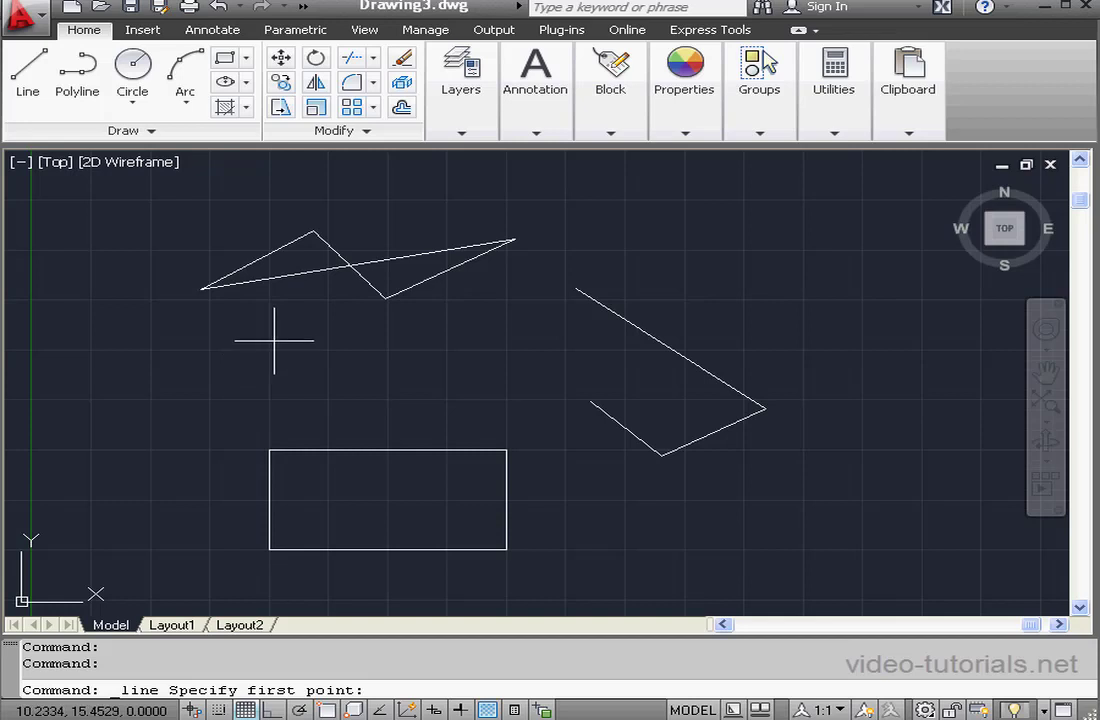
pyautogui.click(591, 402)
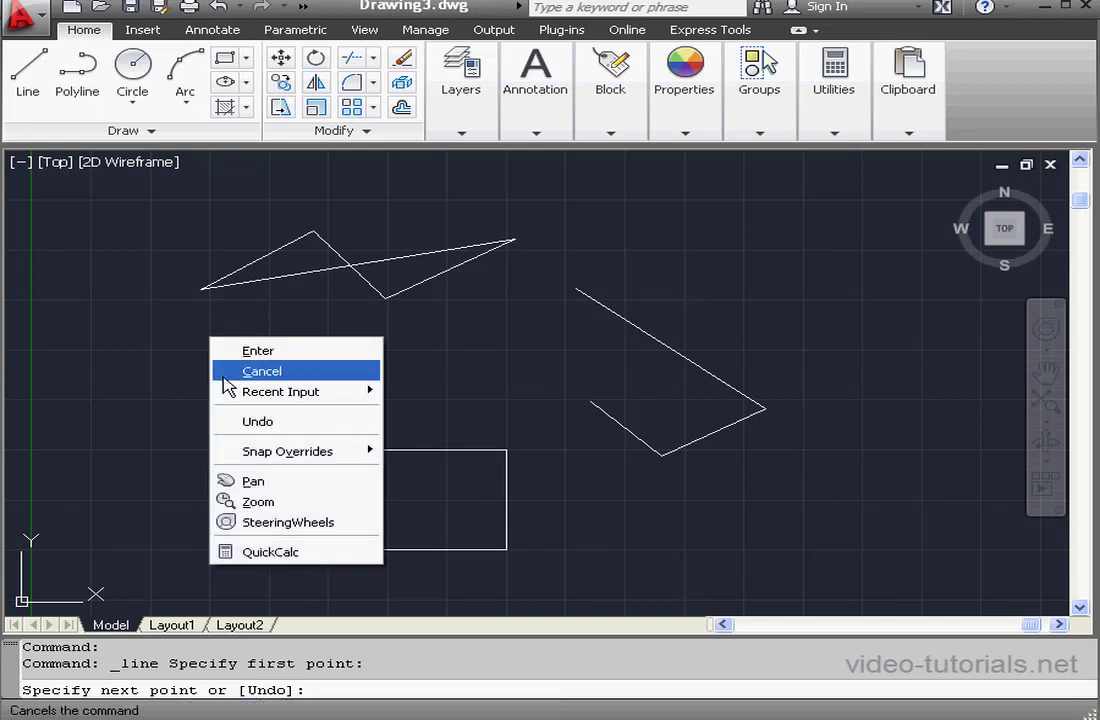
pyautogui.moveTo(312, 397)
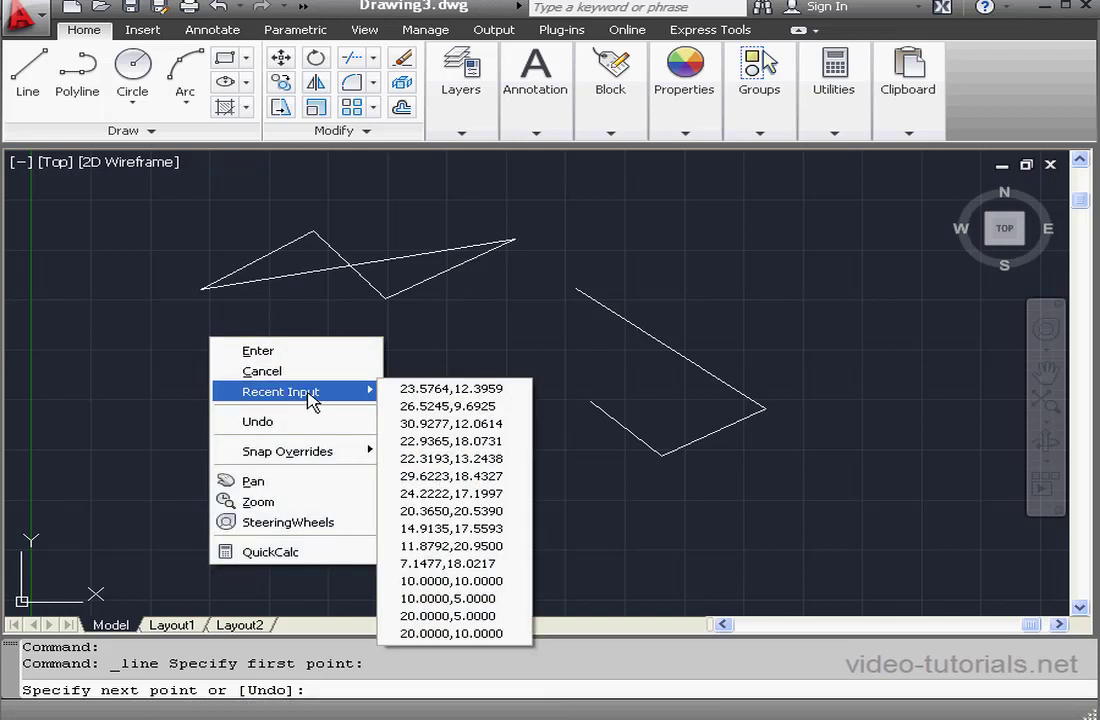
pyautogui.click(465, 581)
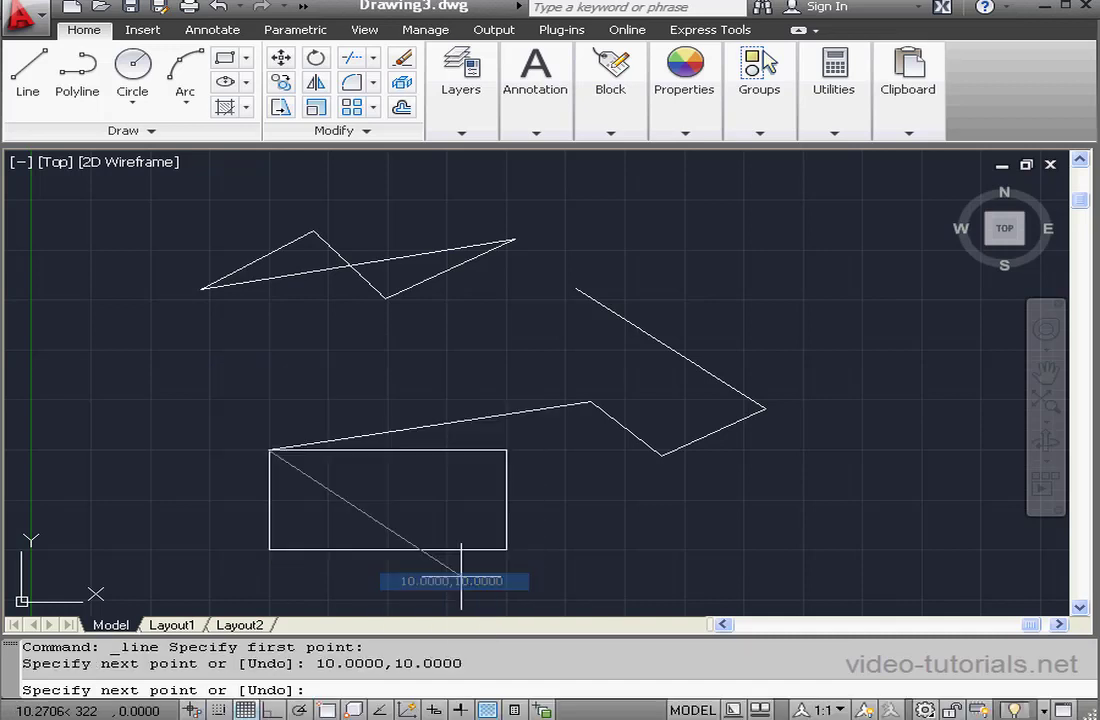
pyautogui.rightClick(363, 479)
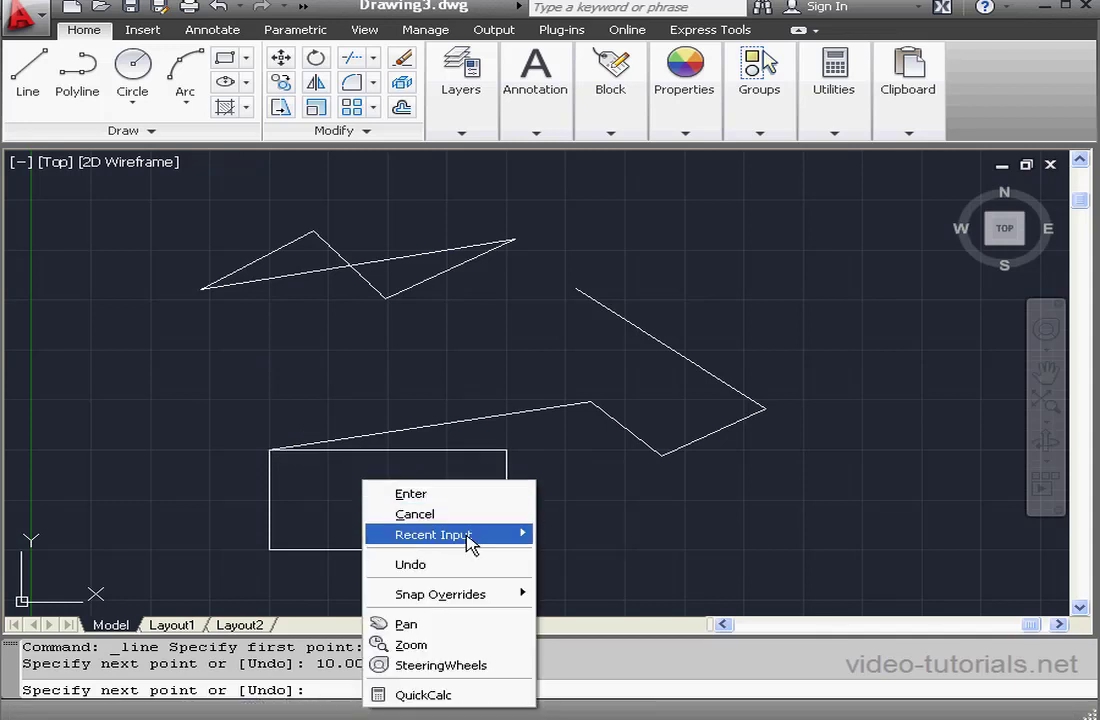
pyautogui.moveTo(467, 538)
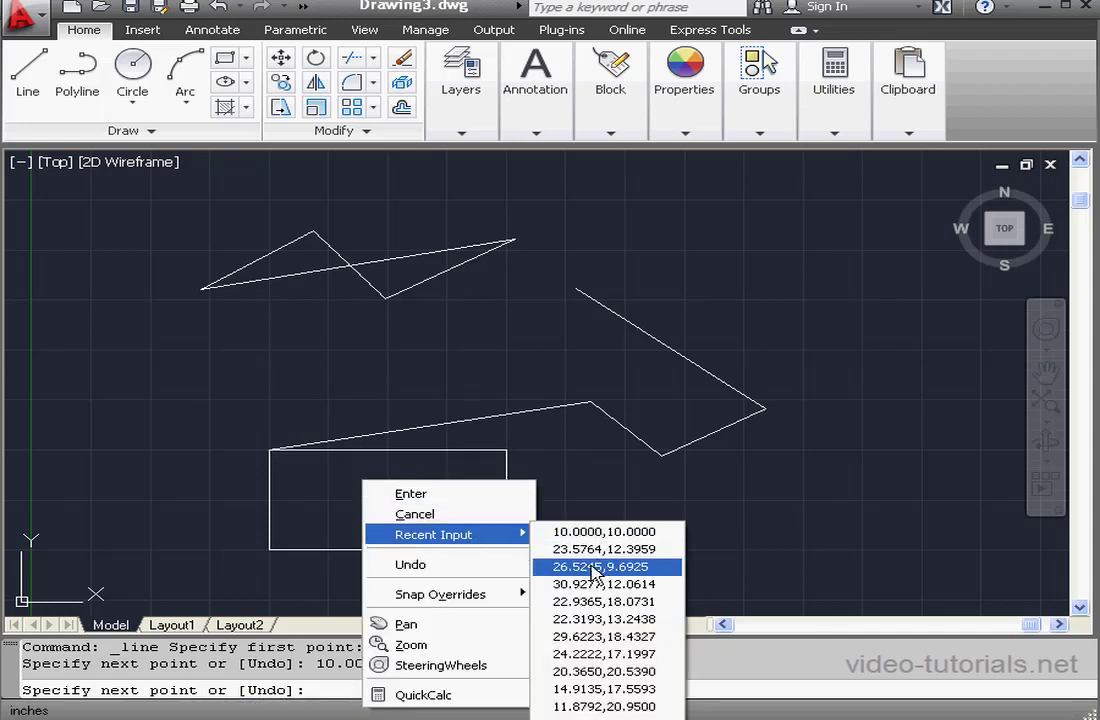
pyautogui.click(602, 718)
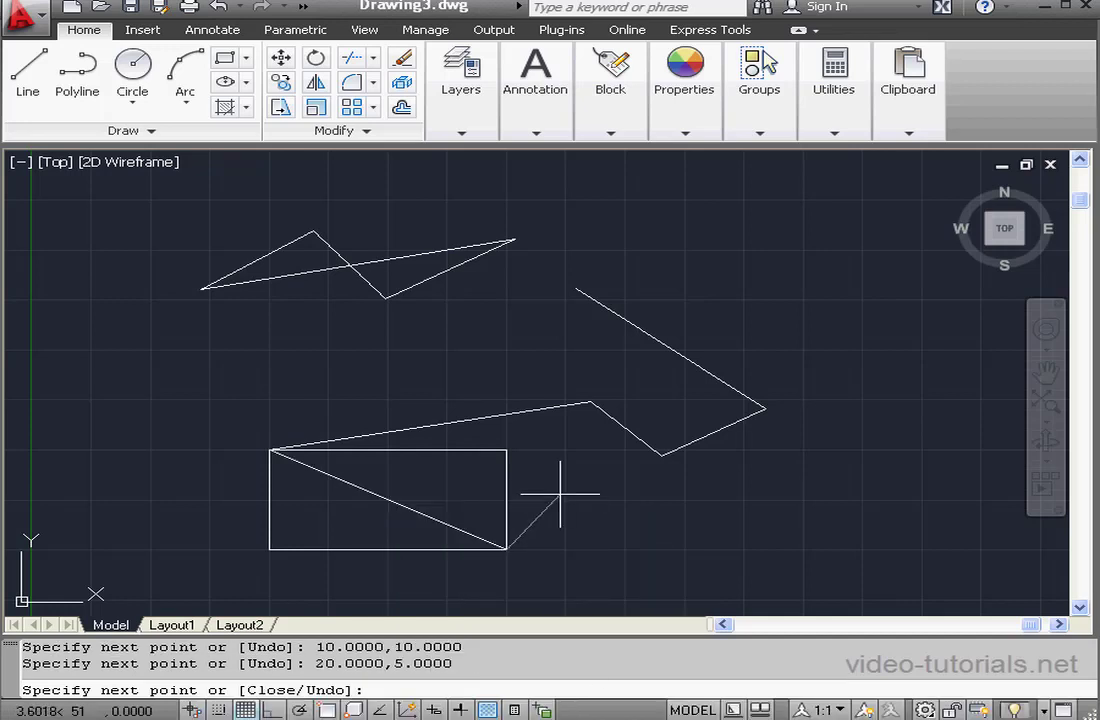
pyautogui.press('Escape')
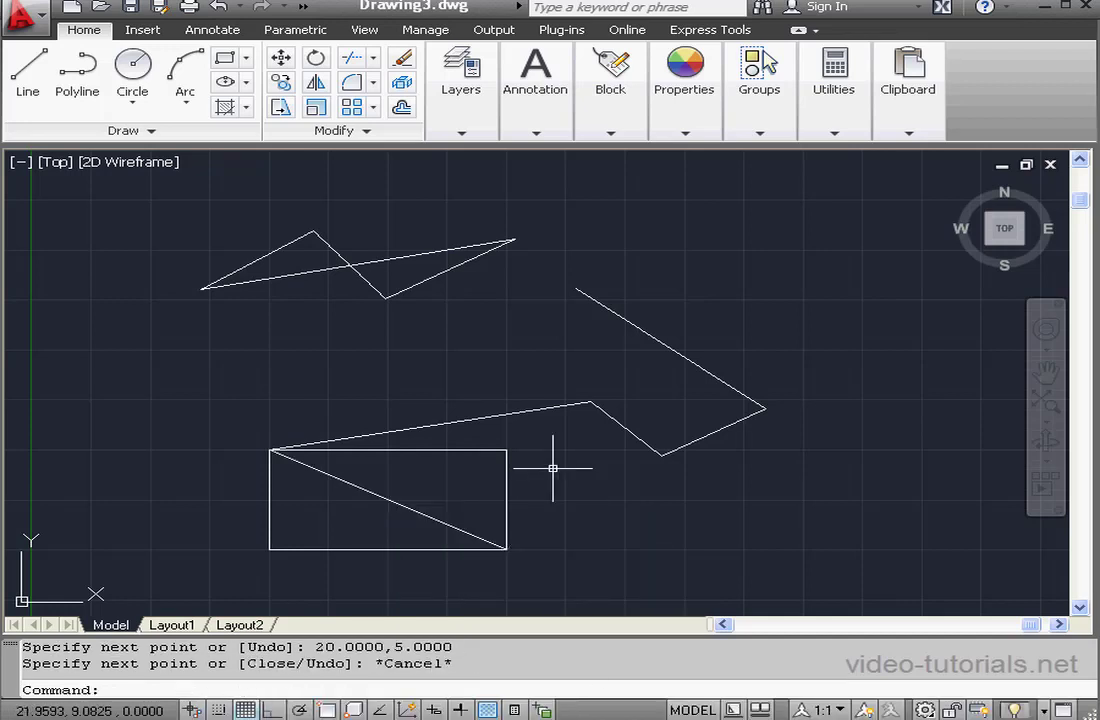
# Delete the line connecting the open chain's endpoint to the rectangle's upper-left corner.
pyautogui.click(535, 412)
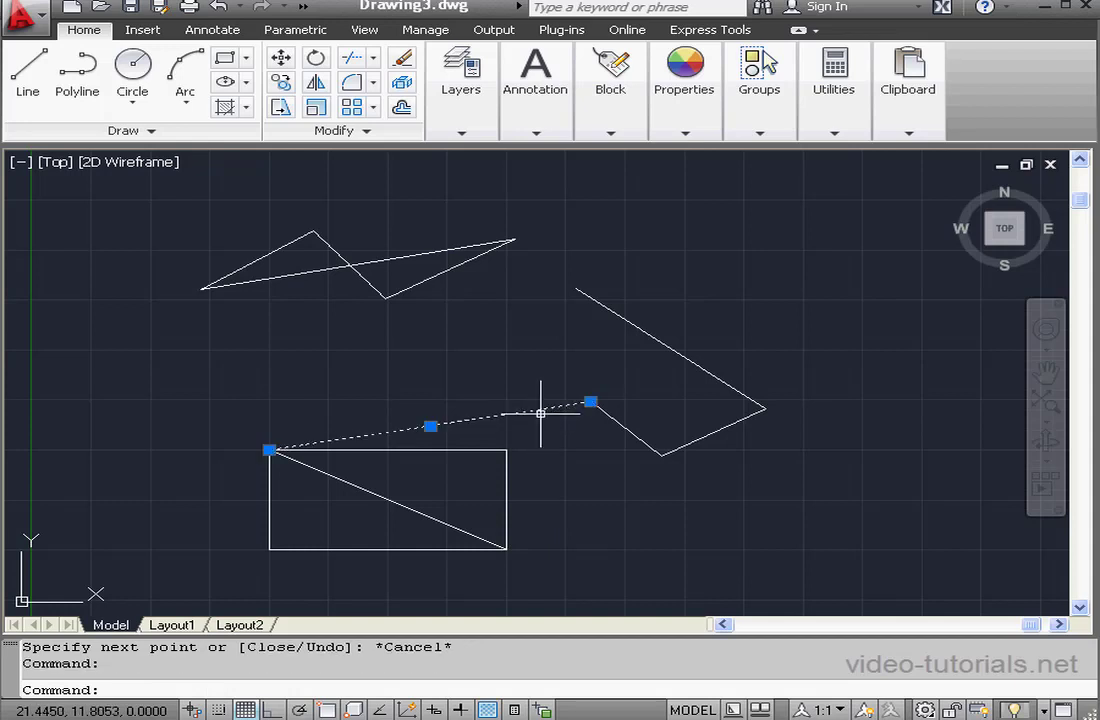
pyautogui.press('Delete')
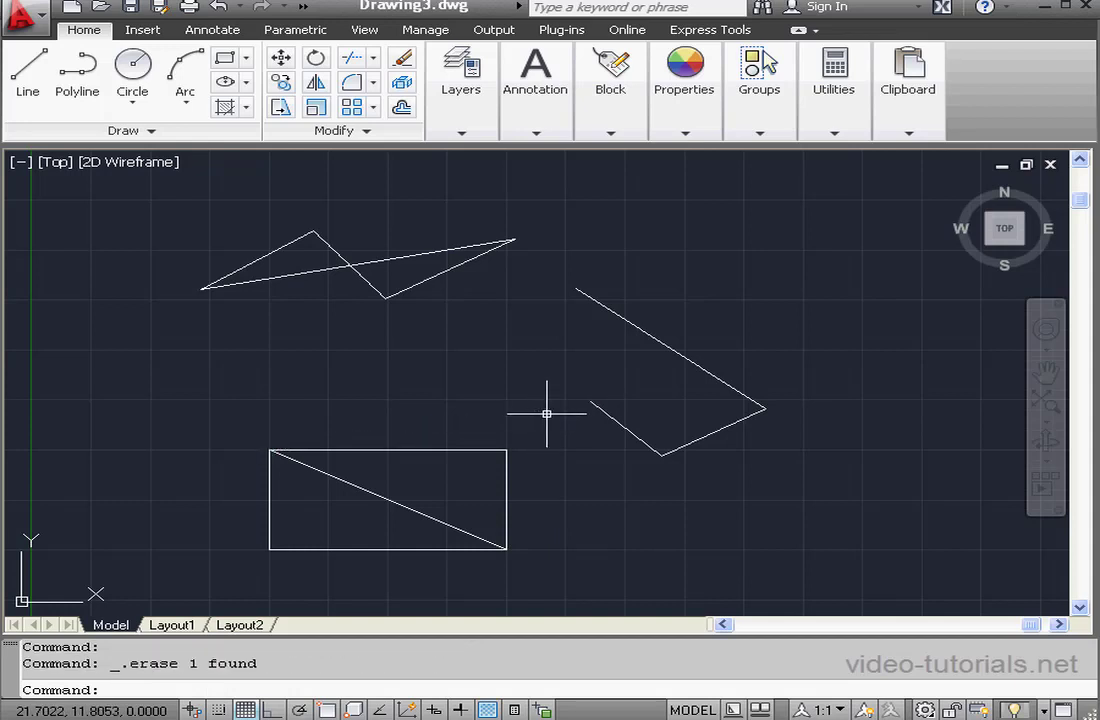